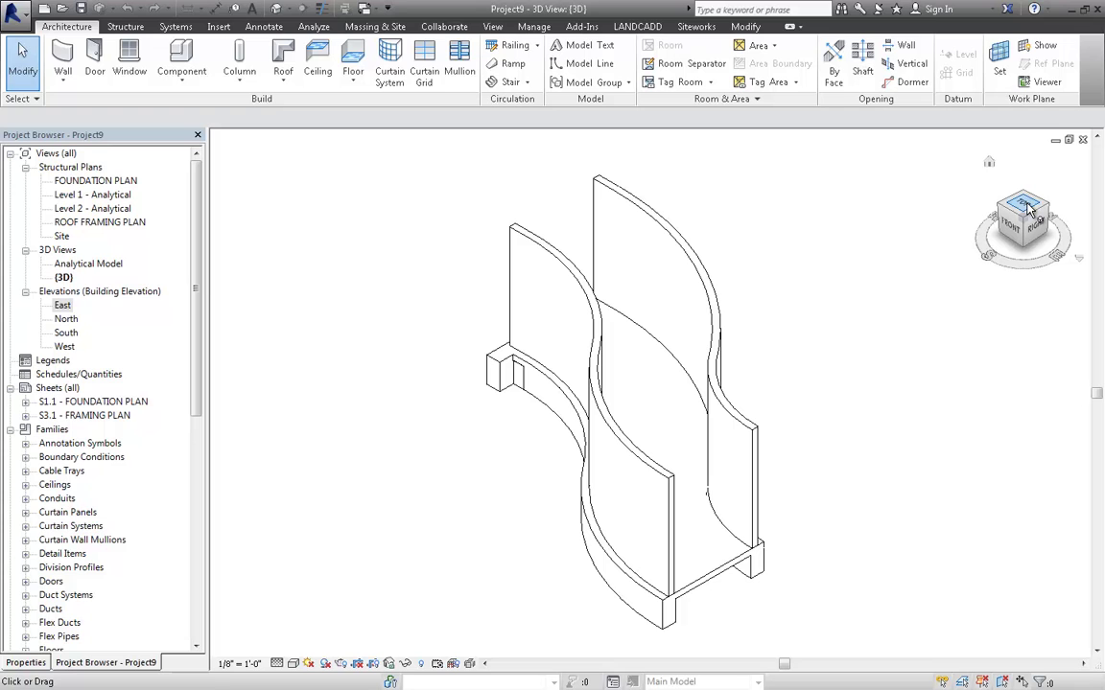
# Check the walls from top and isometric 3D views and look over the roof creation options.
pyautogui.click(1028, 211)
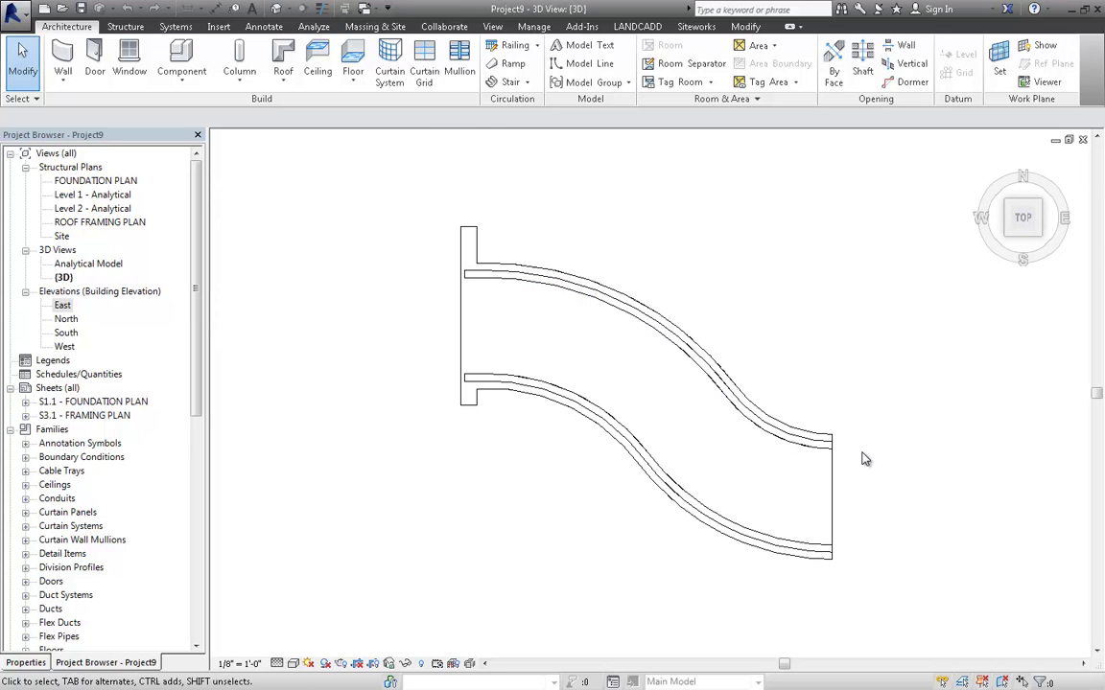
pyautogui.click(1038, 240)
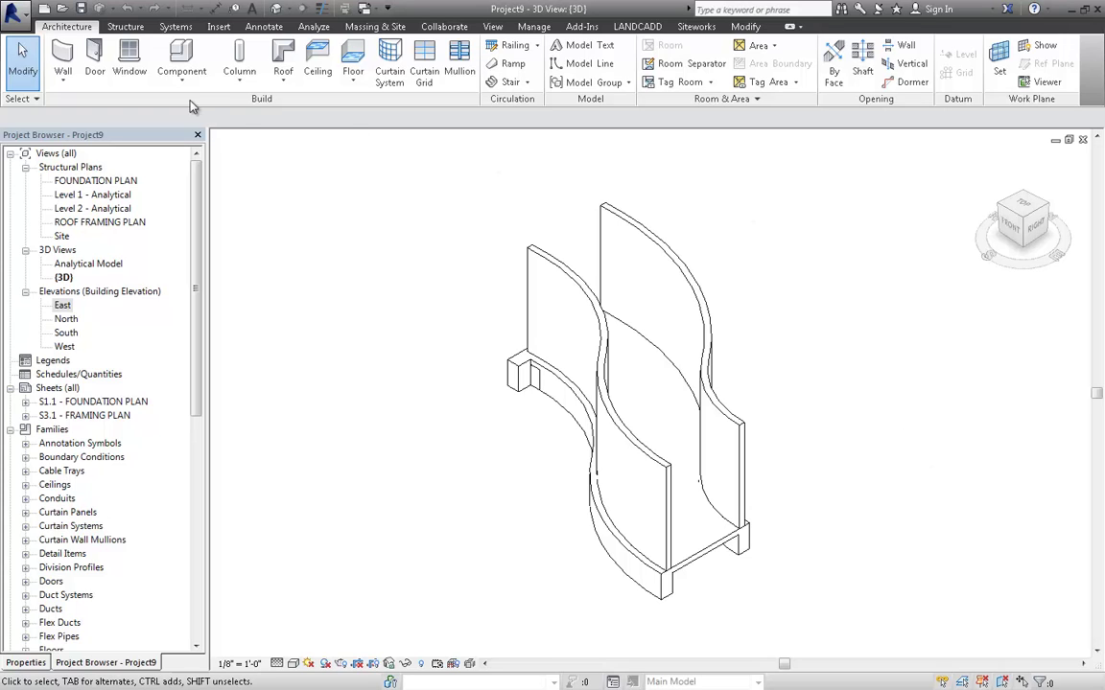
pyautogui.click(285, 84)
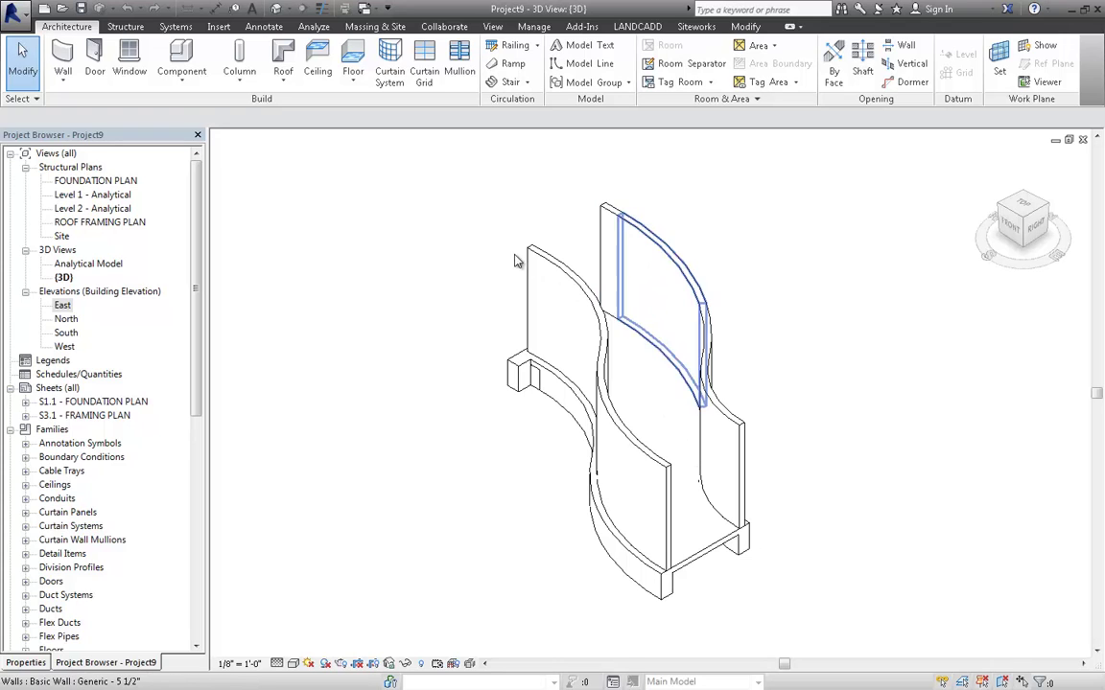
pyautogui.click(291, 90)
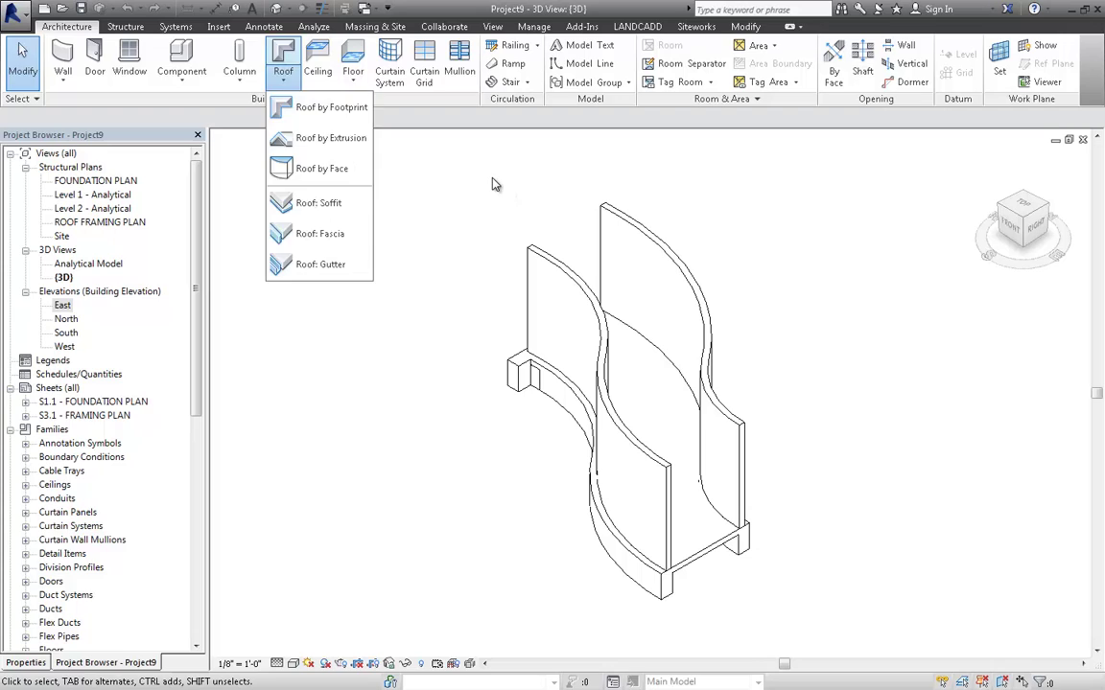
pyautogui.click(494, 183)
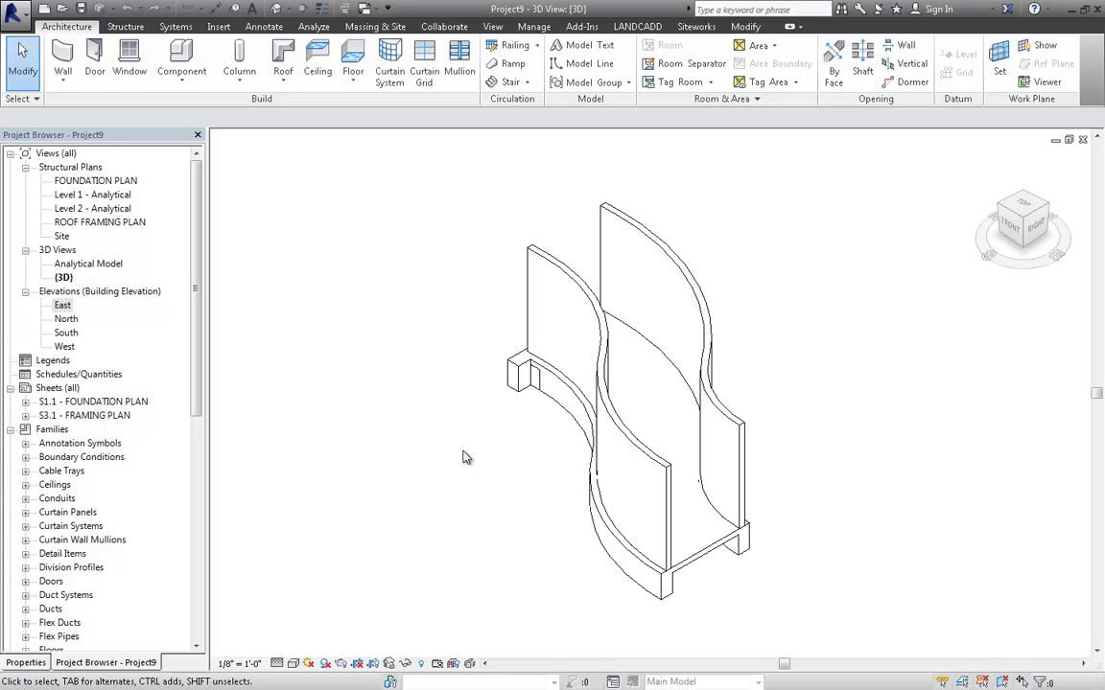
# In the North elevation, draw a reference plane along the top of the walls.
pyautogui.doubleClick(66, 318)
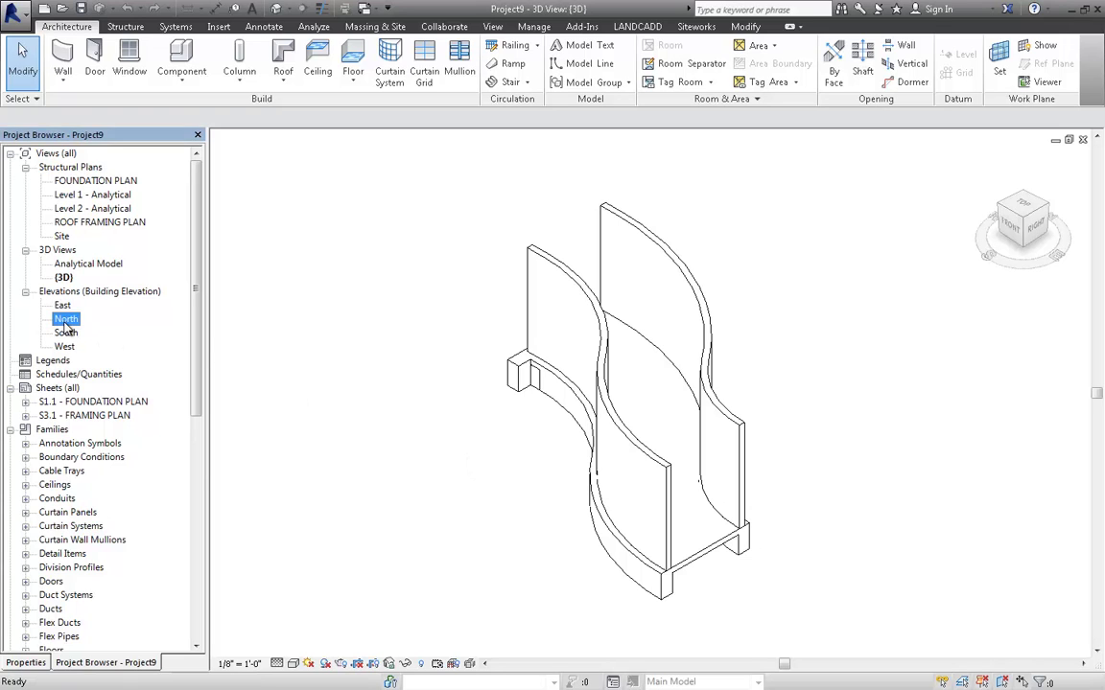
pyautogui.keyDown('shift'); pyautogui.hscroll(-2, 532, 486); pyautogui.keyUp('shift')
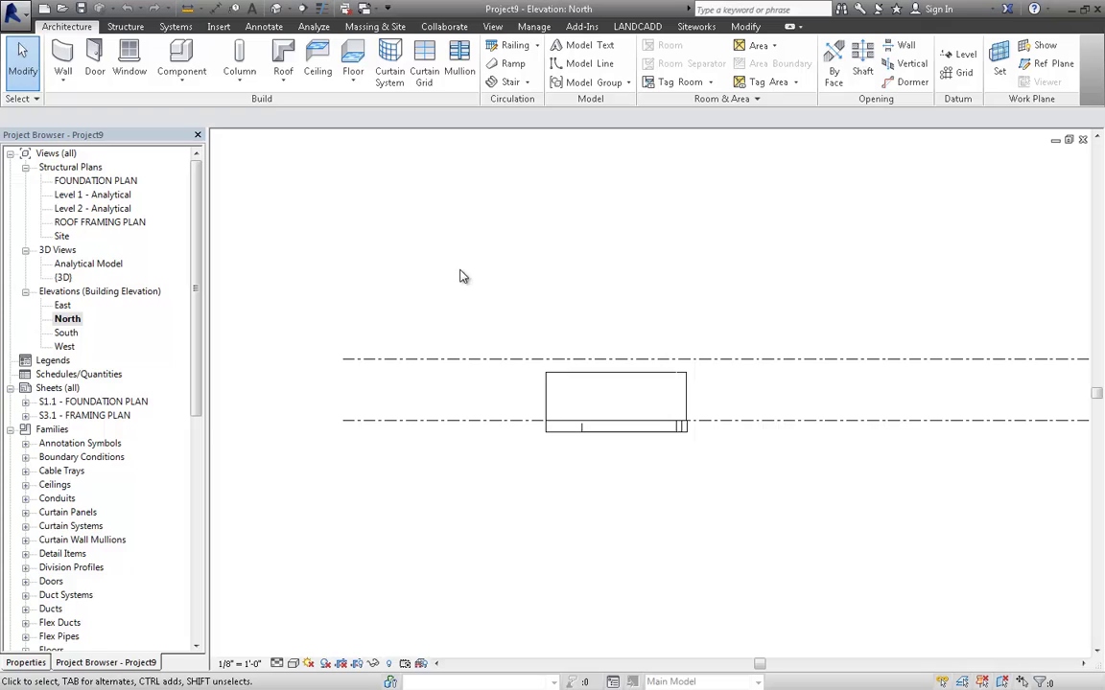
pyautogui.scroll(1, 488, 311)
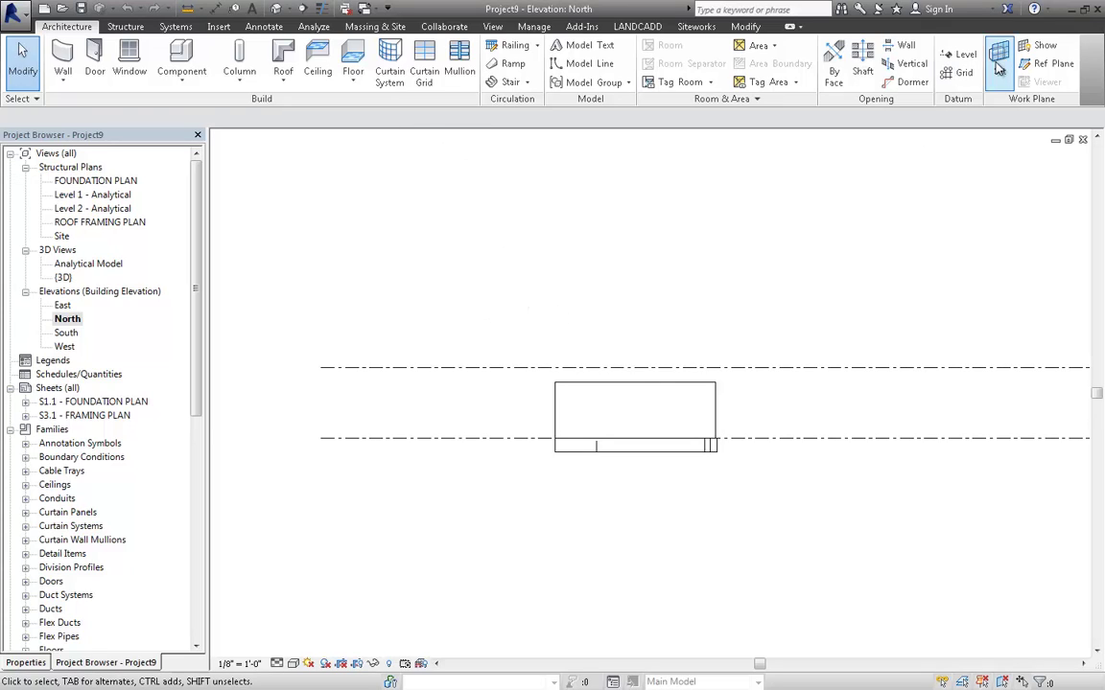
pyautogui.click(1050, 67)
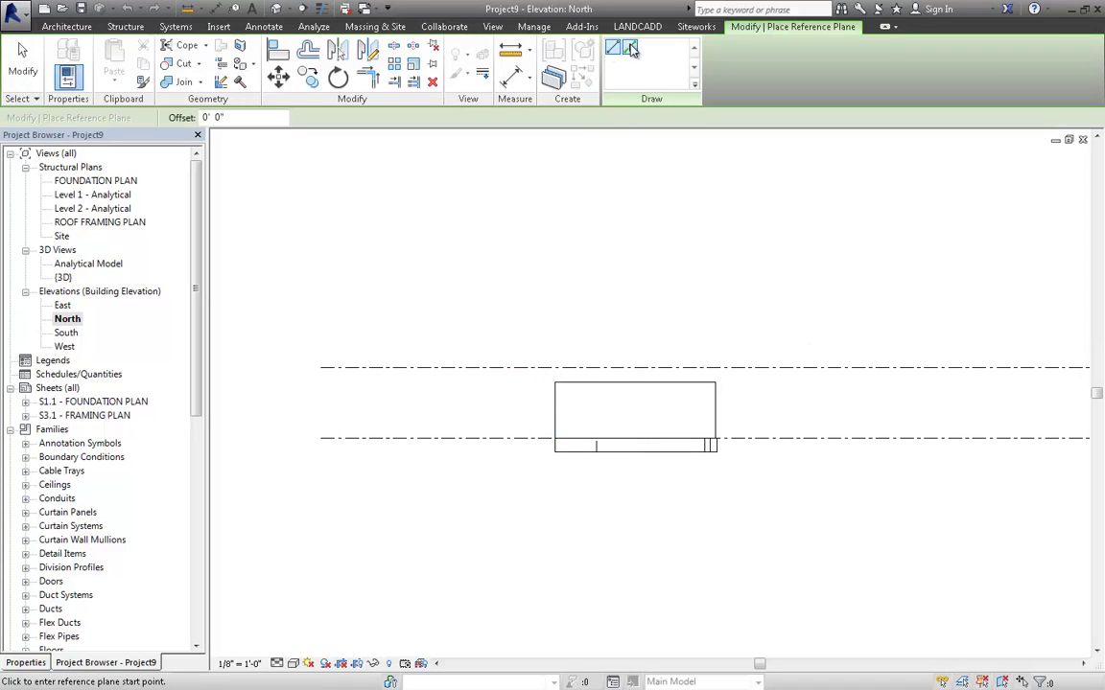
pyautogui.click(554, 382)
pyautogui.click(600, 383)
pyautogui.moveTo(600, 385); pyautogui.dragTo(741, 382)
pyautogui.moveTo(519, 380); pyautogui.dragTo(518, 383)
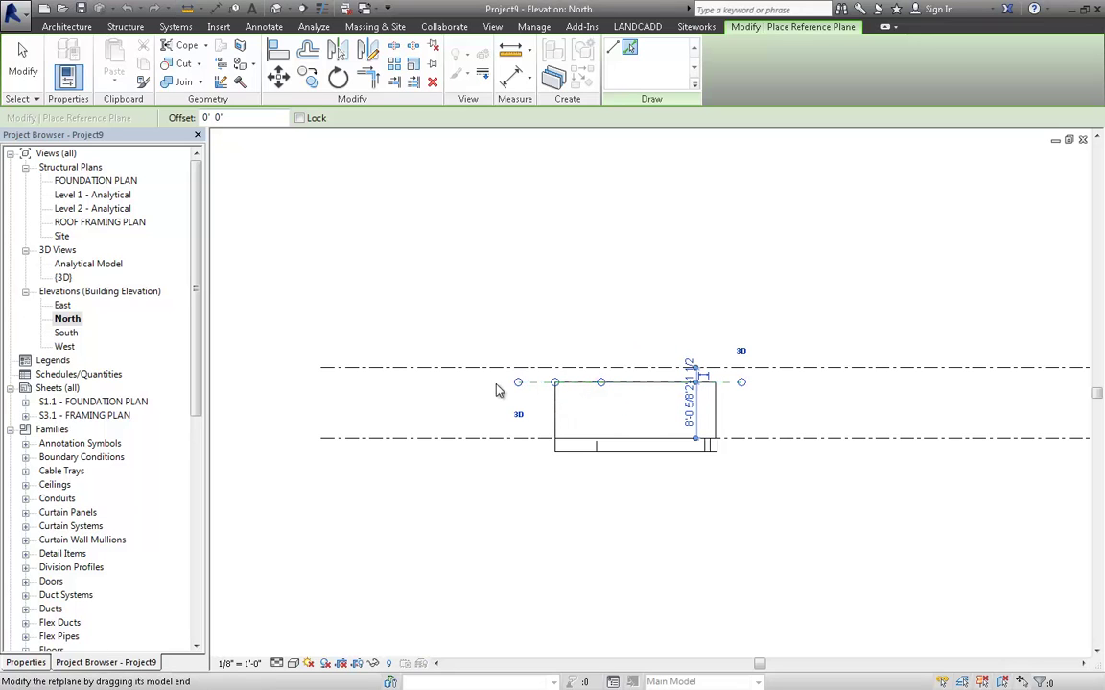
# Name the new reference plane 't.o. wall' in Properties.
pyautogui.click(26, 662)
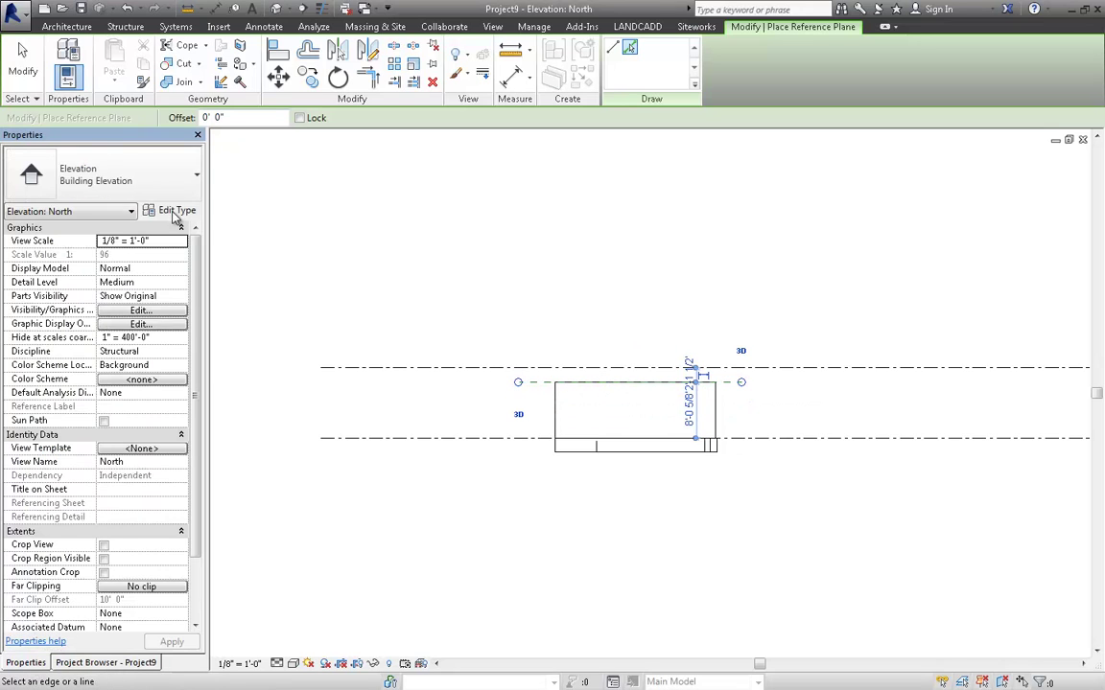
pyautogui.click(106, 662)
pyautogui.press('Escape')
pyautogui.press('Escape')
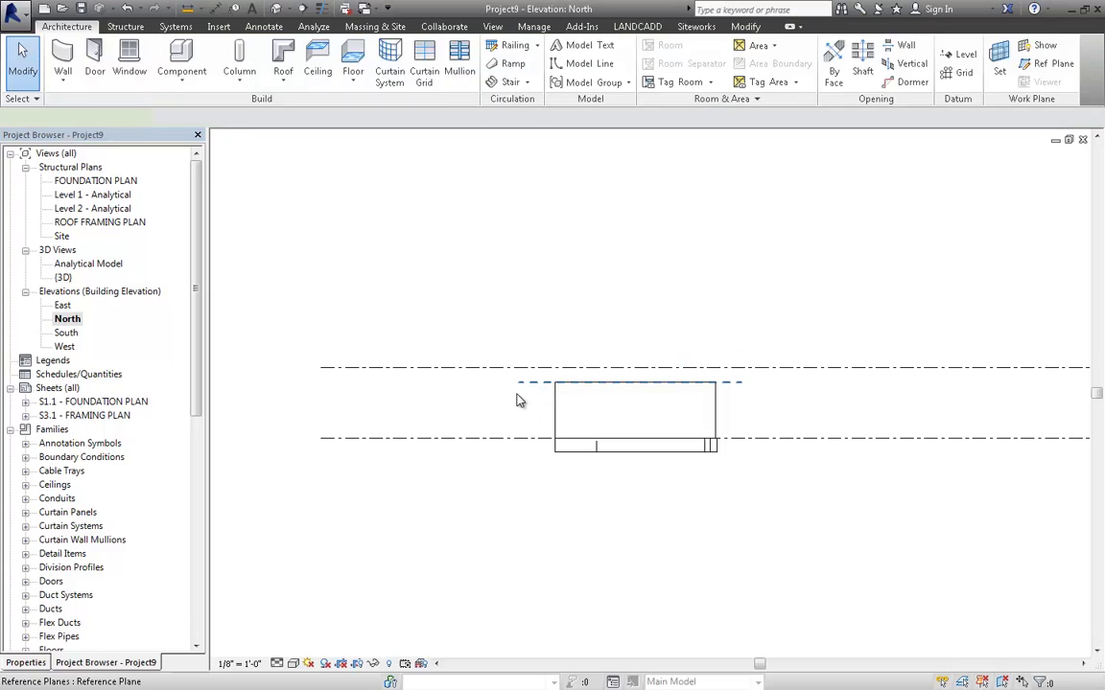
pyautogui.click(522, 382)
pyautogui.click(23, 663)
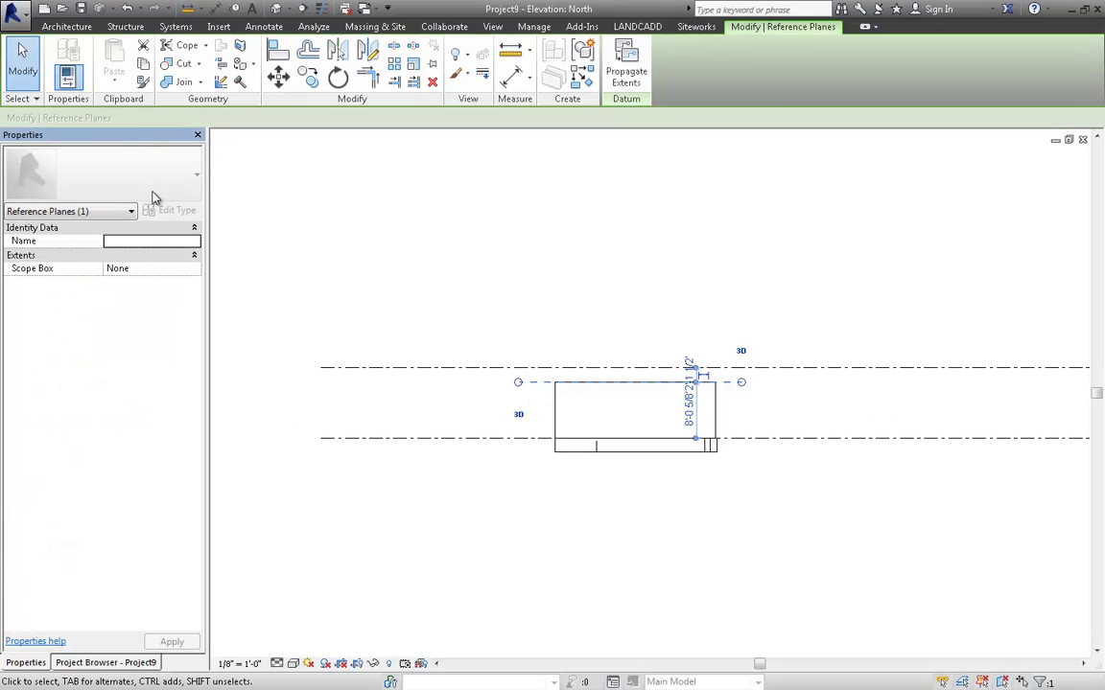
pyautogui.click(165, 242)
pyautogui.write('t.o. wal')
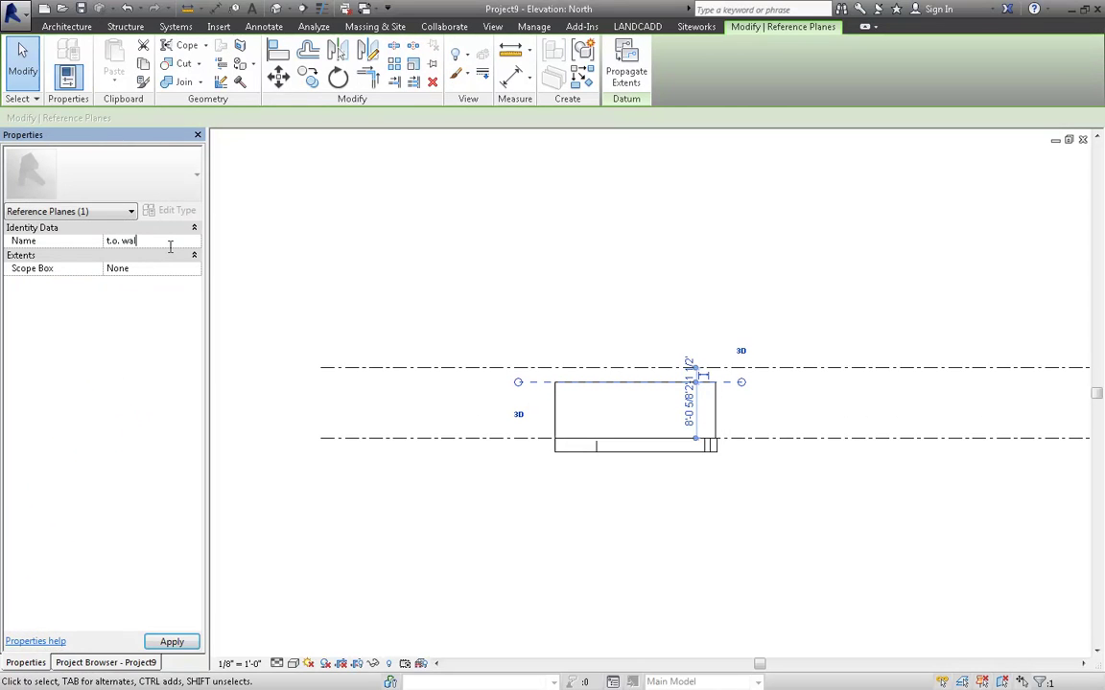
pyautogui.write('l')
pyautogui.click(173, 641)
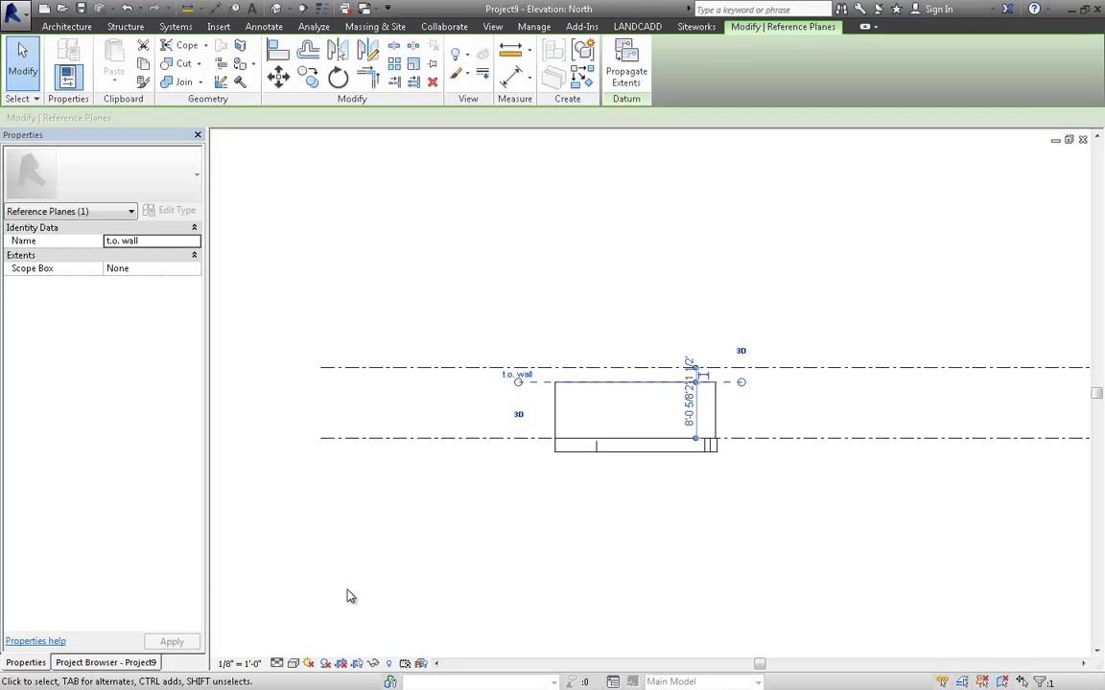
pyautogui.click(373, 597)
pyautogui.moveTo(572, 530); pyautogui.dragTo(549, 527, button='middle')
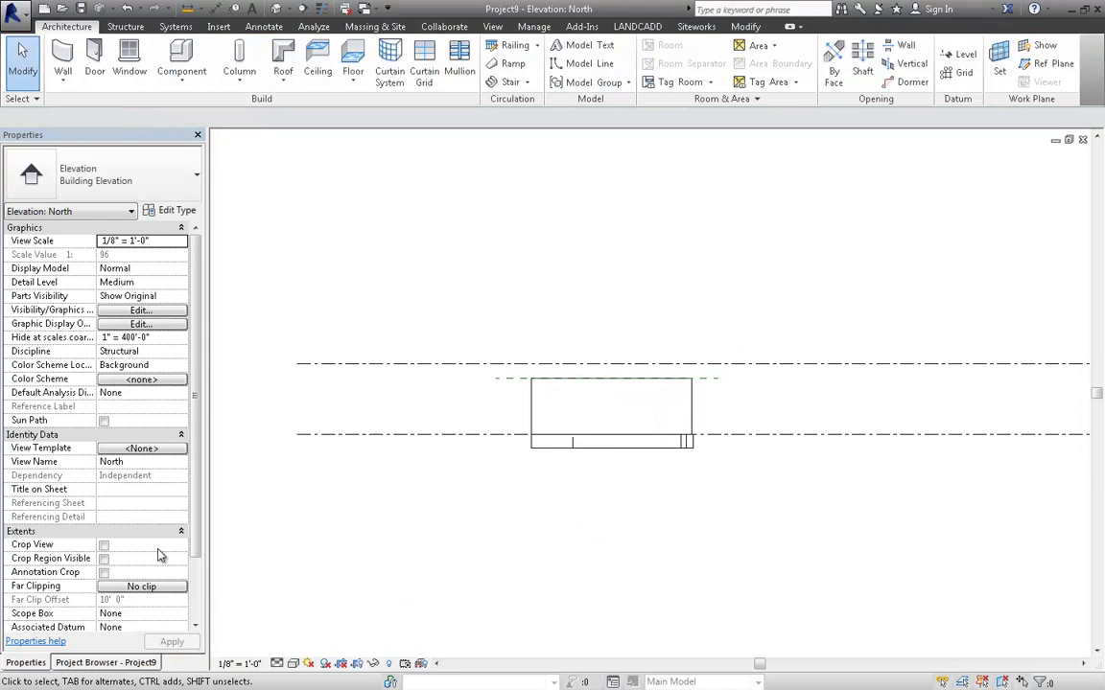
pyautogui.click(96, 662)
# Open the East elevation and zoom toward the upper-left wall corner beside the t.o. wall plane.
pyautogui.doubleClick(62, 305)
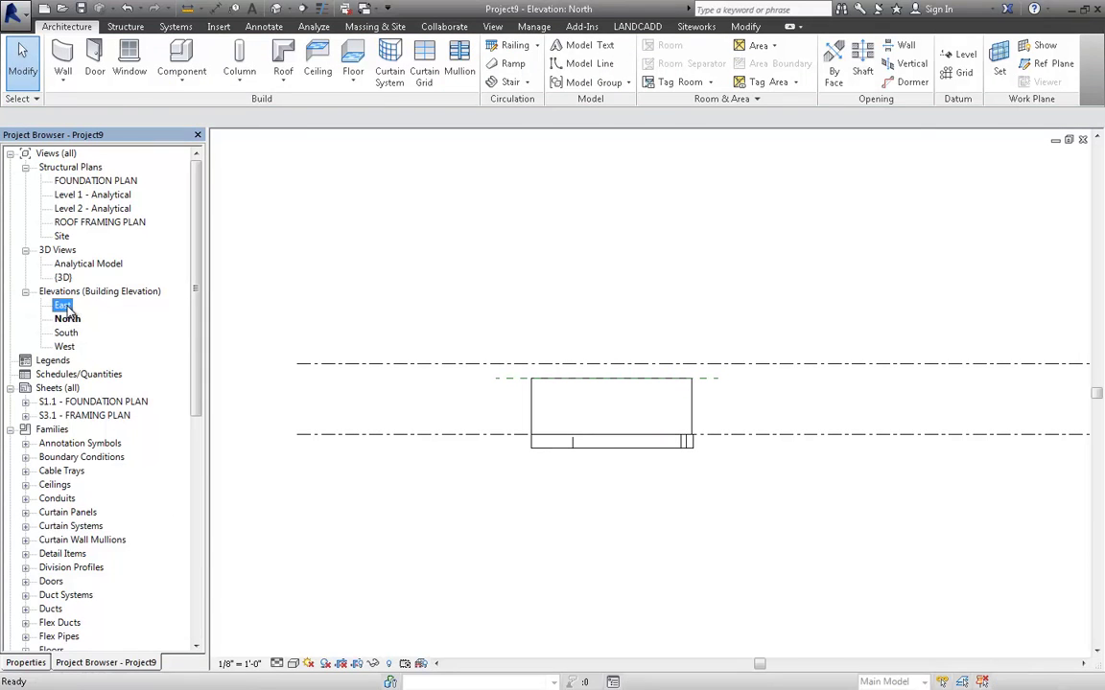
pyautogui.scroll(5, 599, 439)
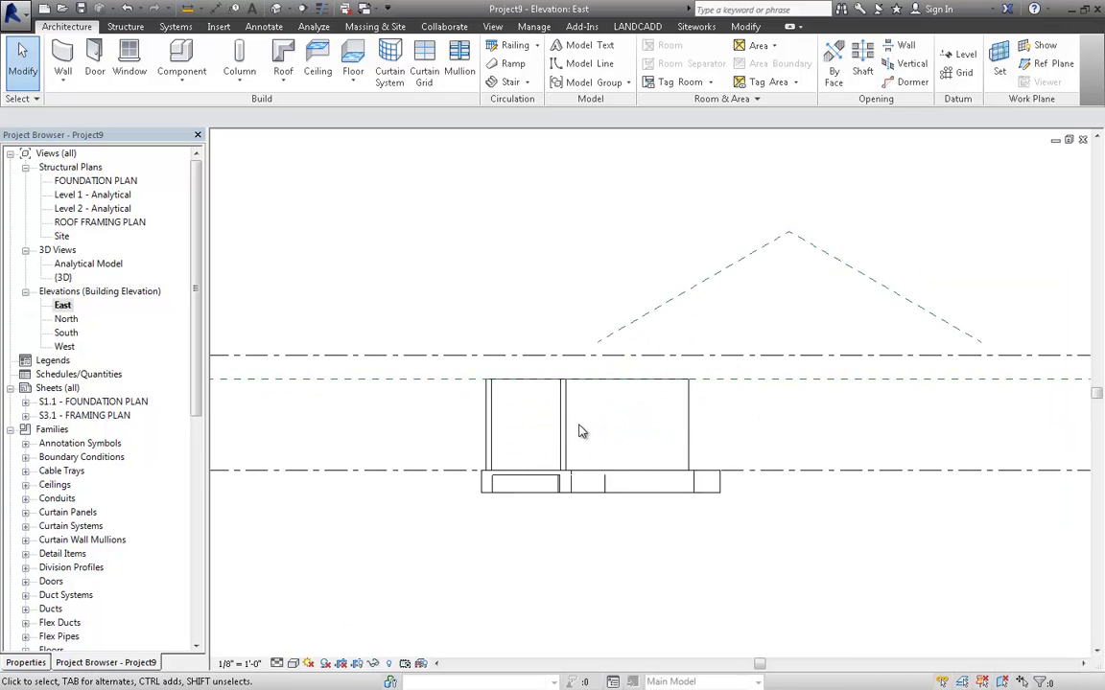
pyautogui.moveTo(579, 431); pyautogui.dragTo(690, 453, button='middle')
pyautogui.scroll(5, 579, 439)
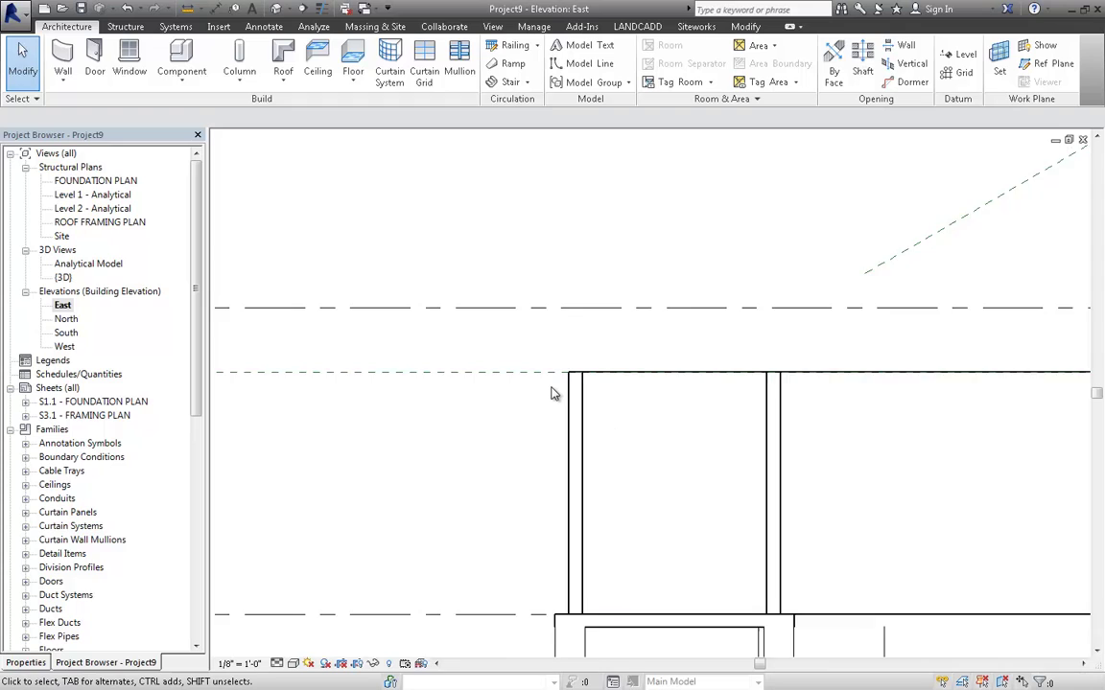
pyautogui.scroll(2, 555, 398)
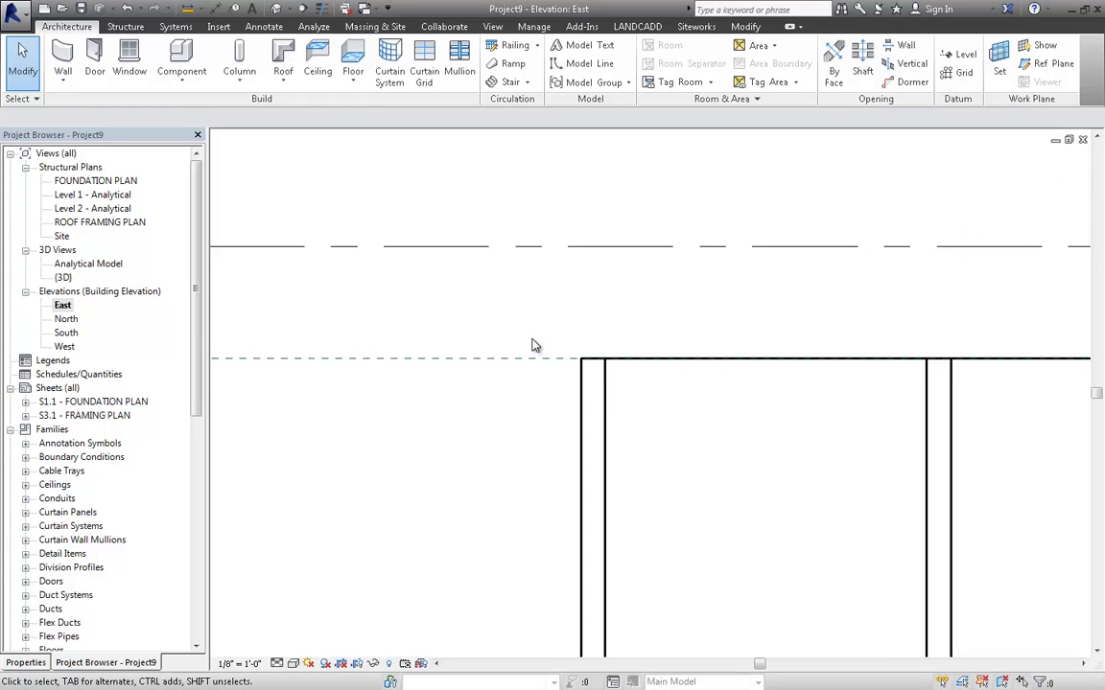
# Draw the left eave flag as detail lines: a 0 7 drop and a 12" overhang.
pyautogui.press('d')
pyautogui.press('l')
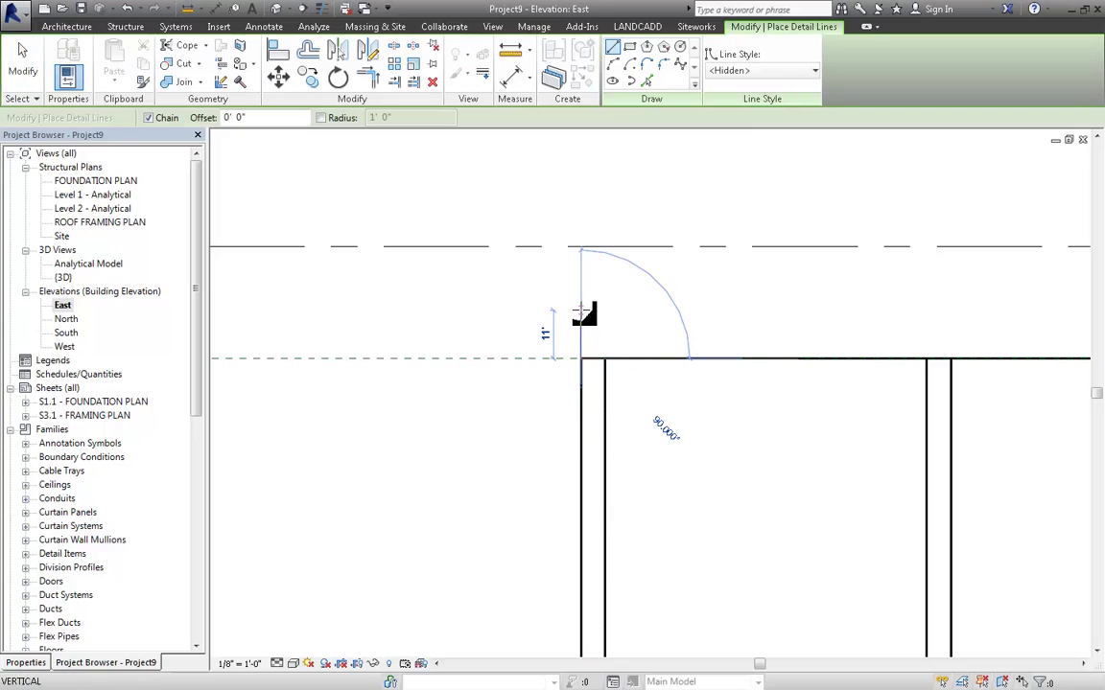
pyautogui.write('0 7')
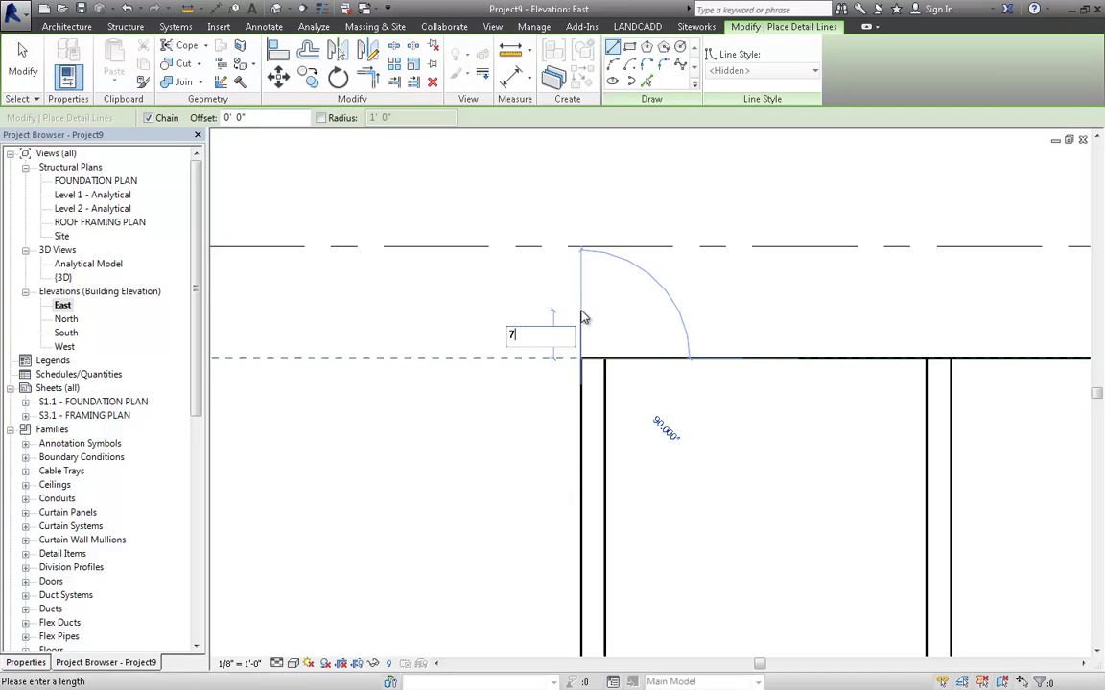
pyautogui.press('Return')
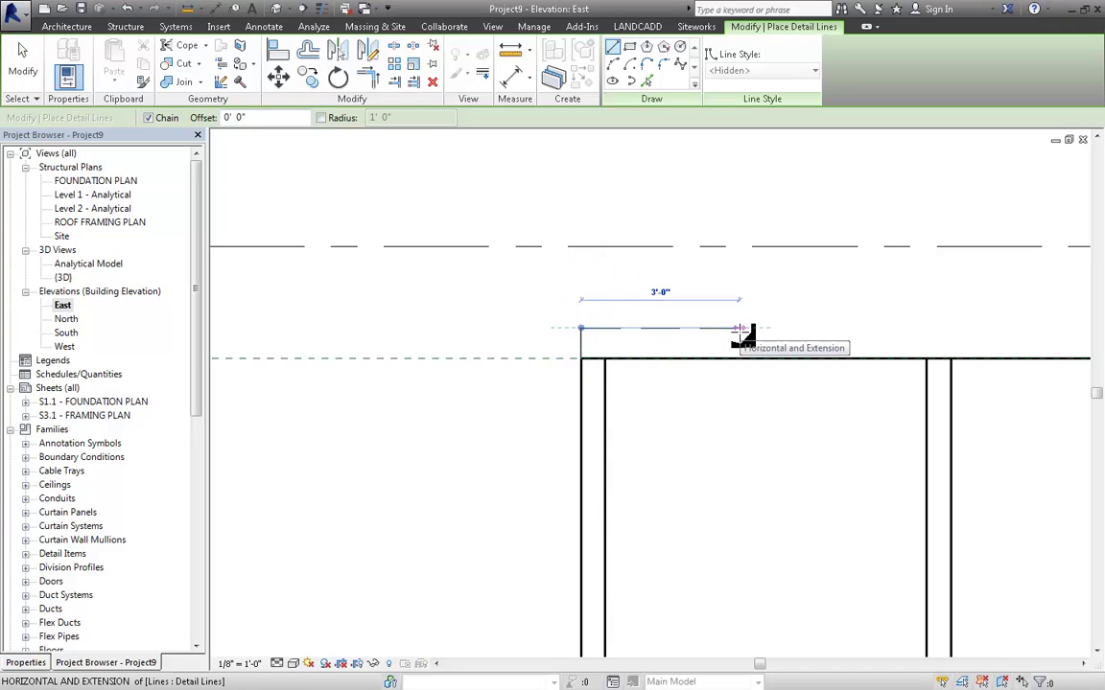
pyautogui.write("12'")
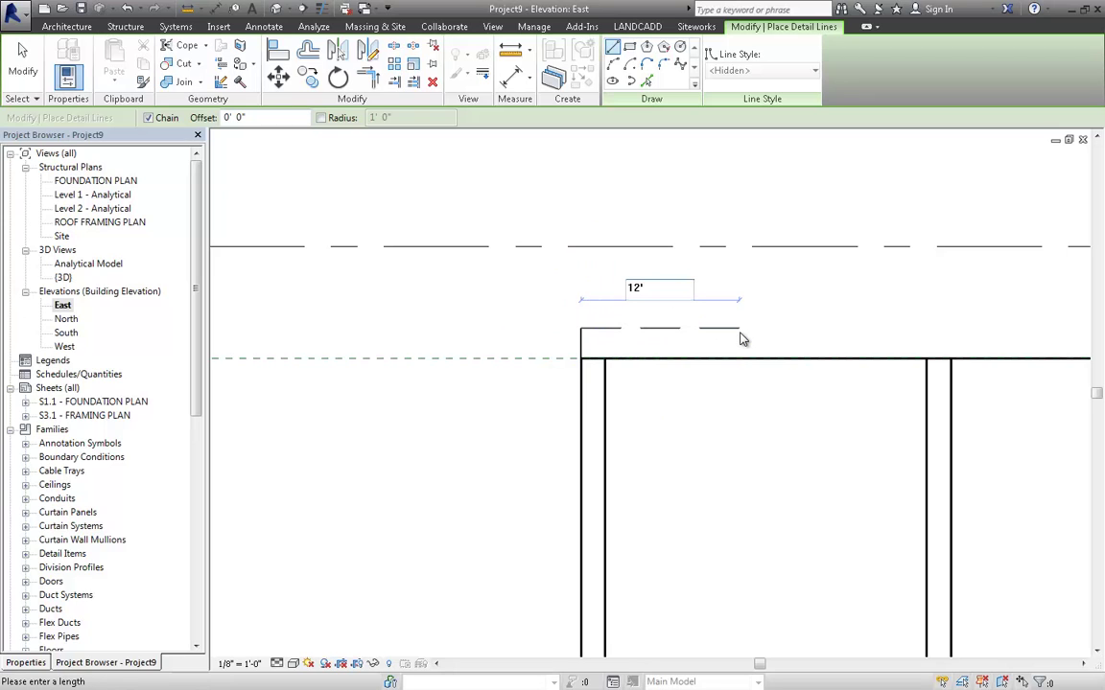
pyautogui.press('BackSpace')
pyautogui.write('"')
pyautogui.press('Return')
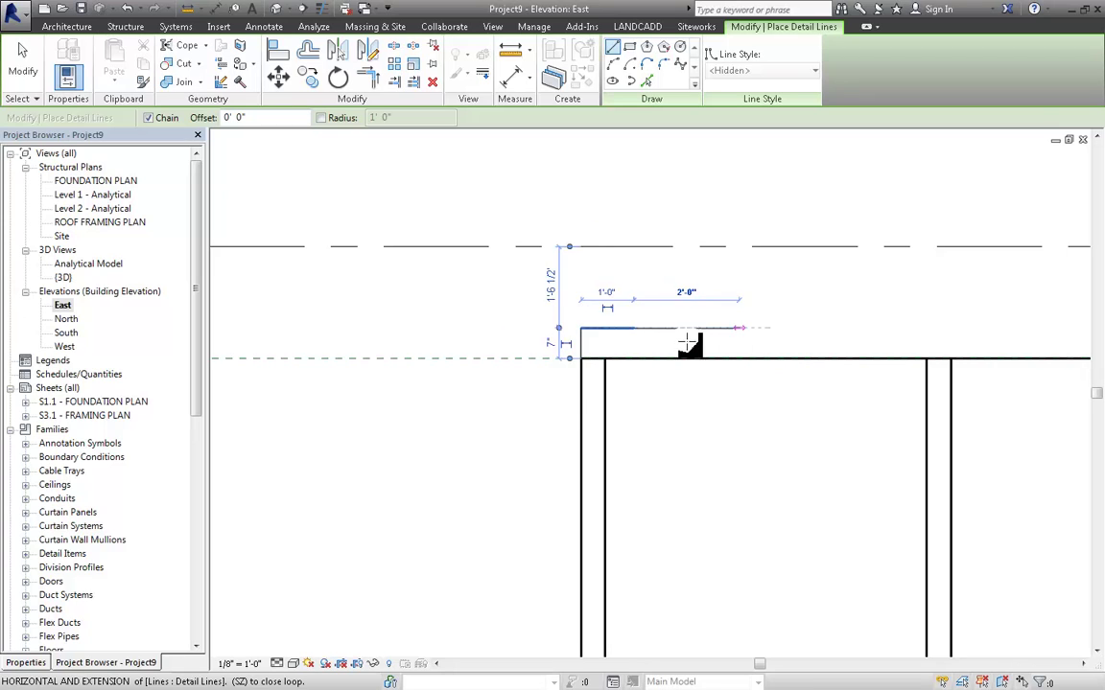
pyautogui.click(581, 357)
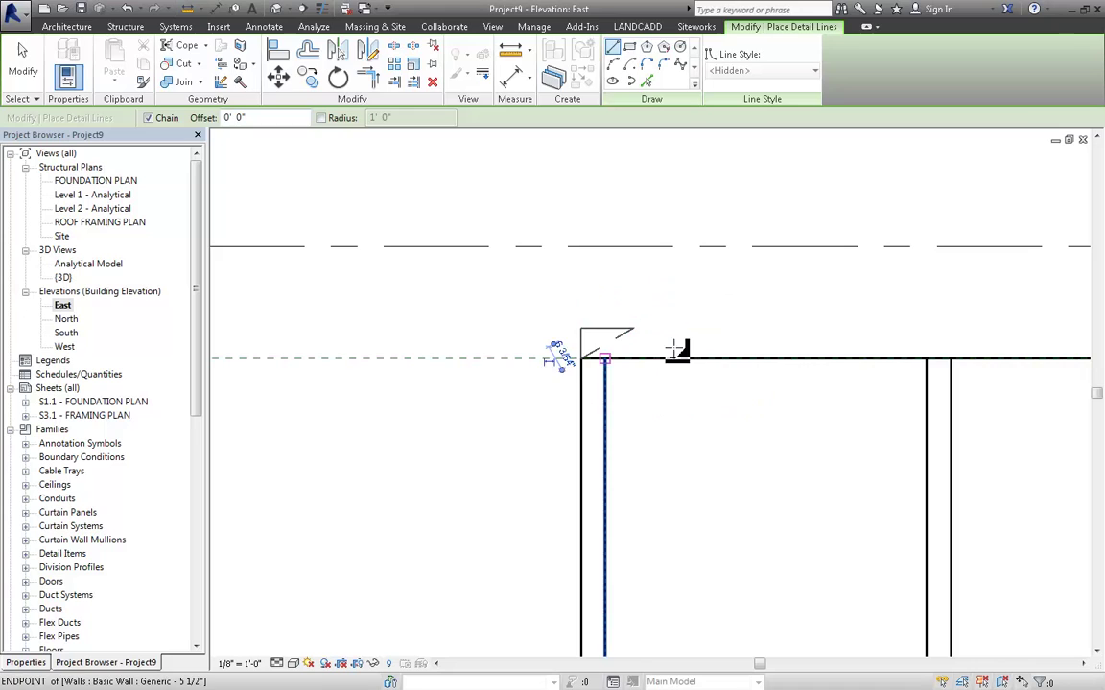
pyautogui.press('Escape')
pyautogui.press('Escape')
pyautogui.keyDown('shift'); pyautogui.hscroll(6, 698, 337); pyautogui.keyUp('shift')
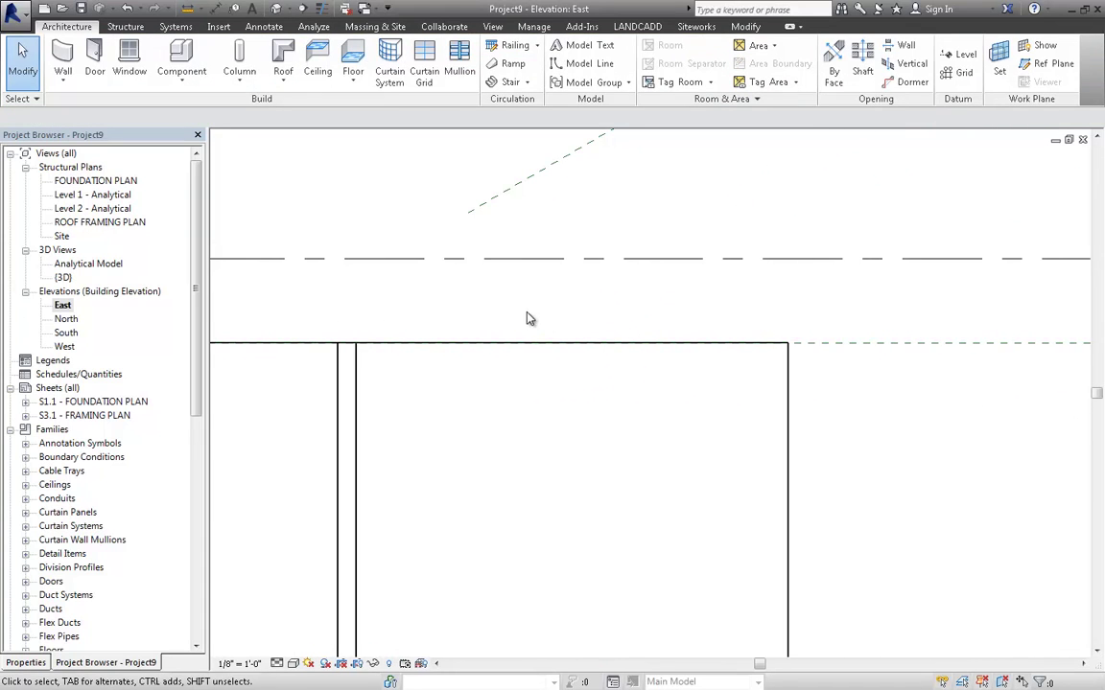
pyautogui.moveTo(530, 319); pyautogui.dragTo(802, 326, button='middle')
# Sketch the right eave flag with a .5 drop and 1' return, deleting the misplaced segment.
pyautogui.press('d')
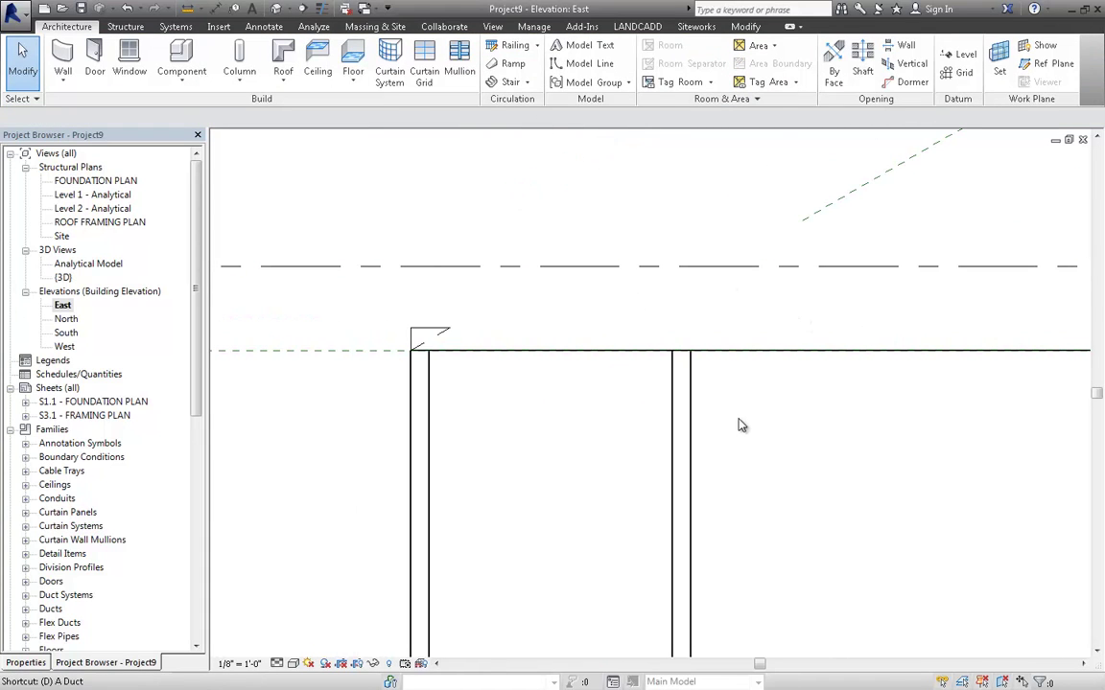
pyautogui.press('l')
pyautogui.click(690, 351)
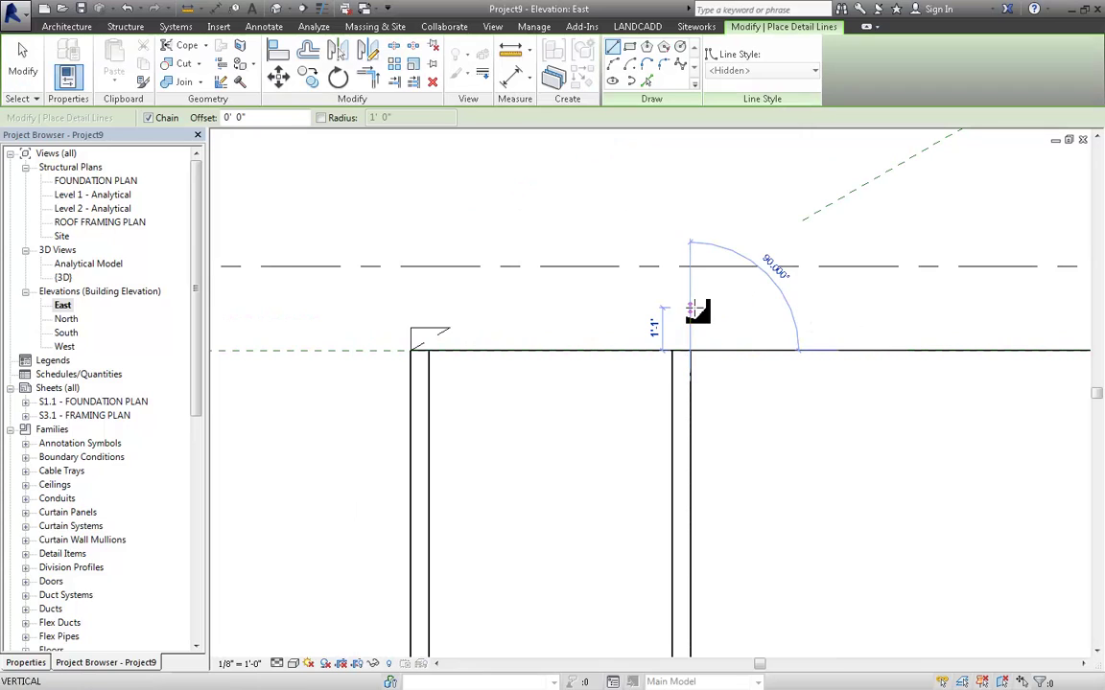
pyautogui.write('.5')
pyautogui.press('Return')
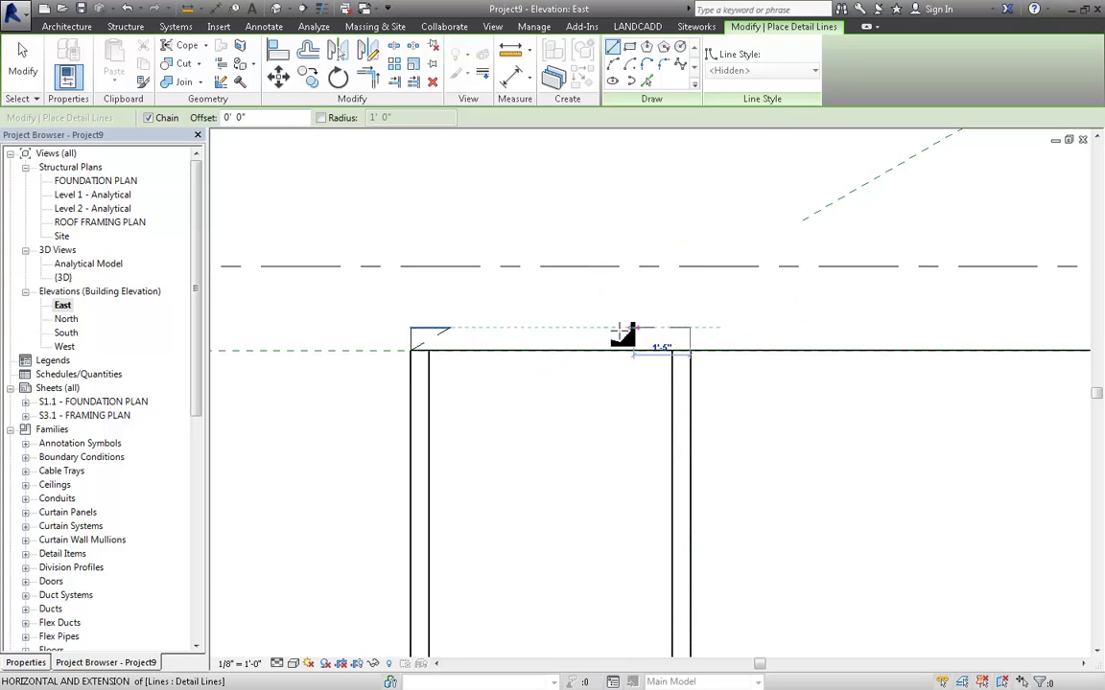
pyautogui.write('1')
pyautogui.press('Return')
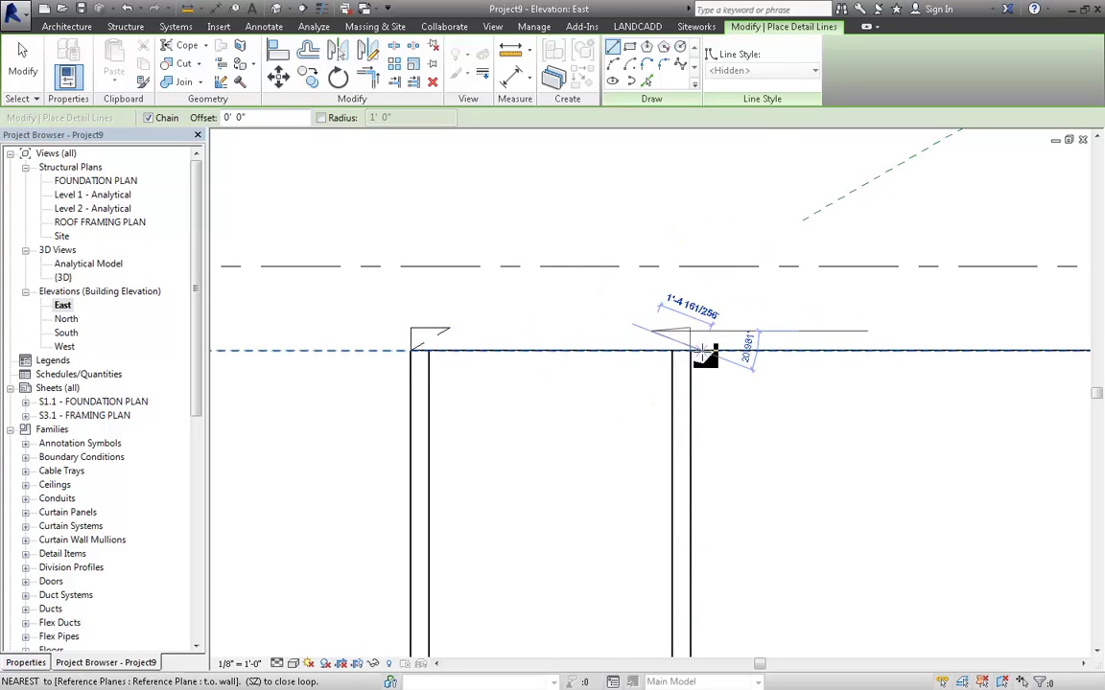
pyautogui.press('Escape')
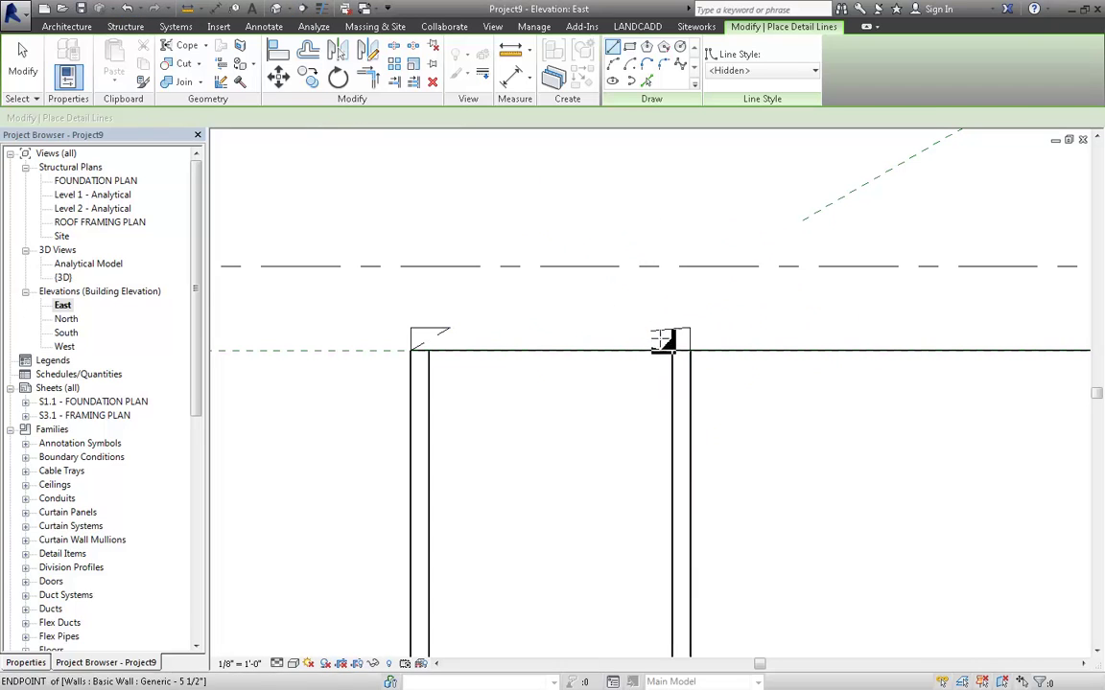
pyautogui.press('Escape')
pyautogui.click(677, 336)
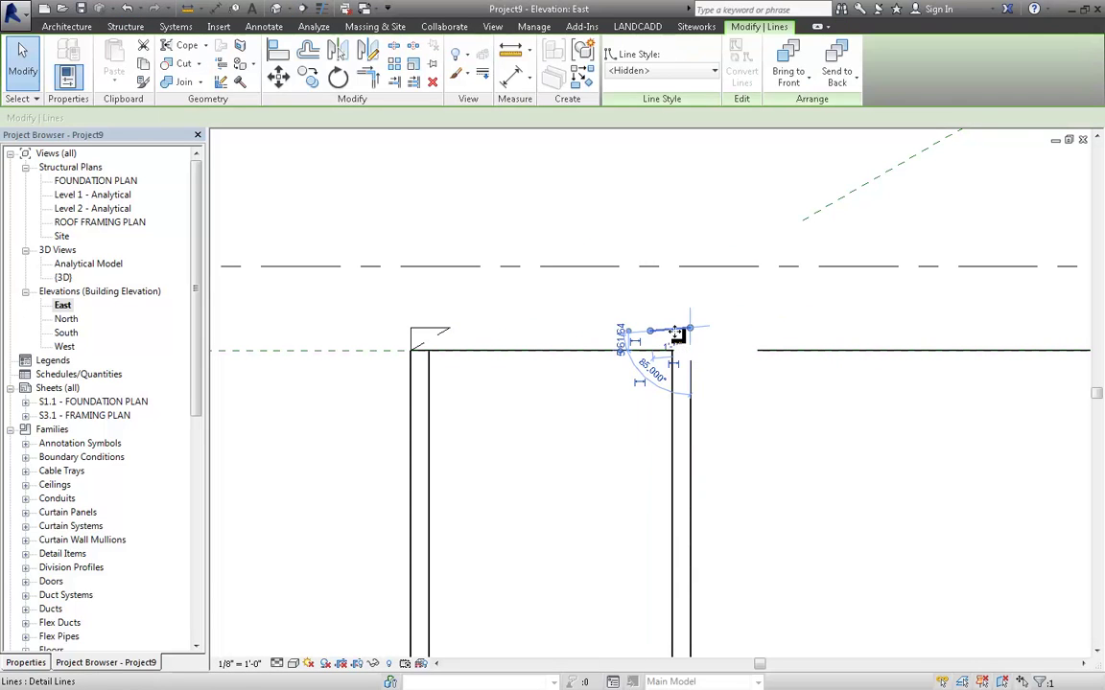
pyautogui.press('Delete')
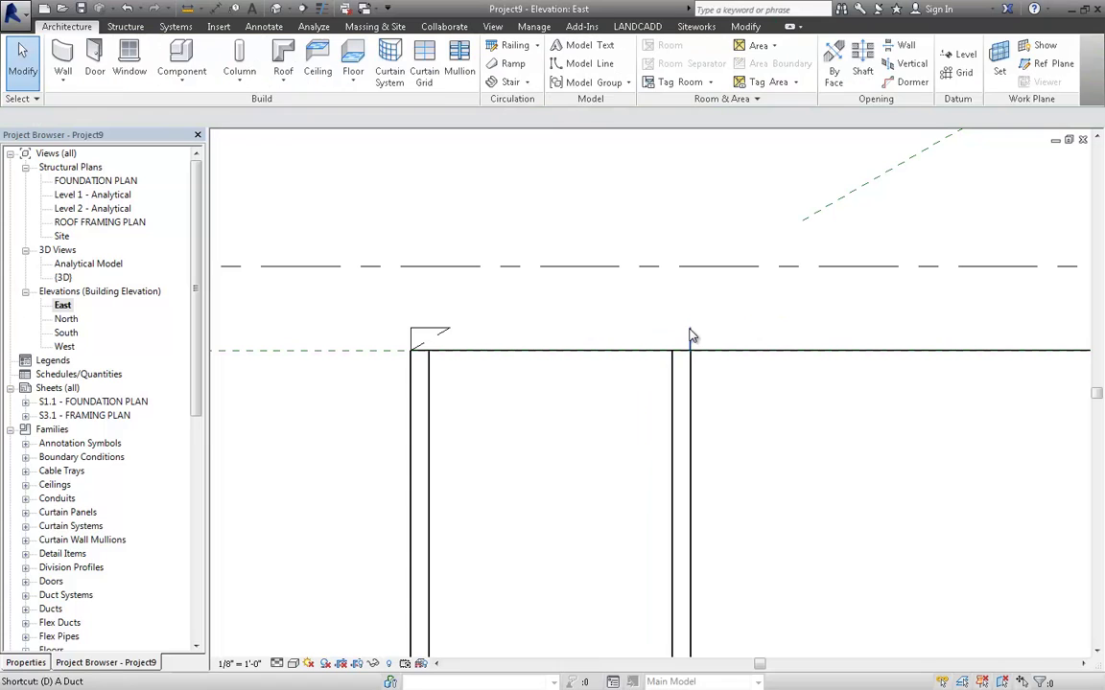
# Draw the sloped roof line and trim the two slopes to meet at the apex.
pyautogui.press('d')
pyautogui.press('l')
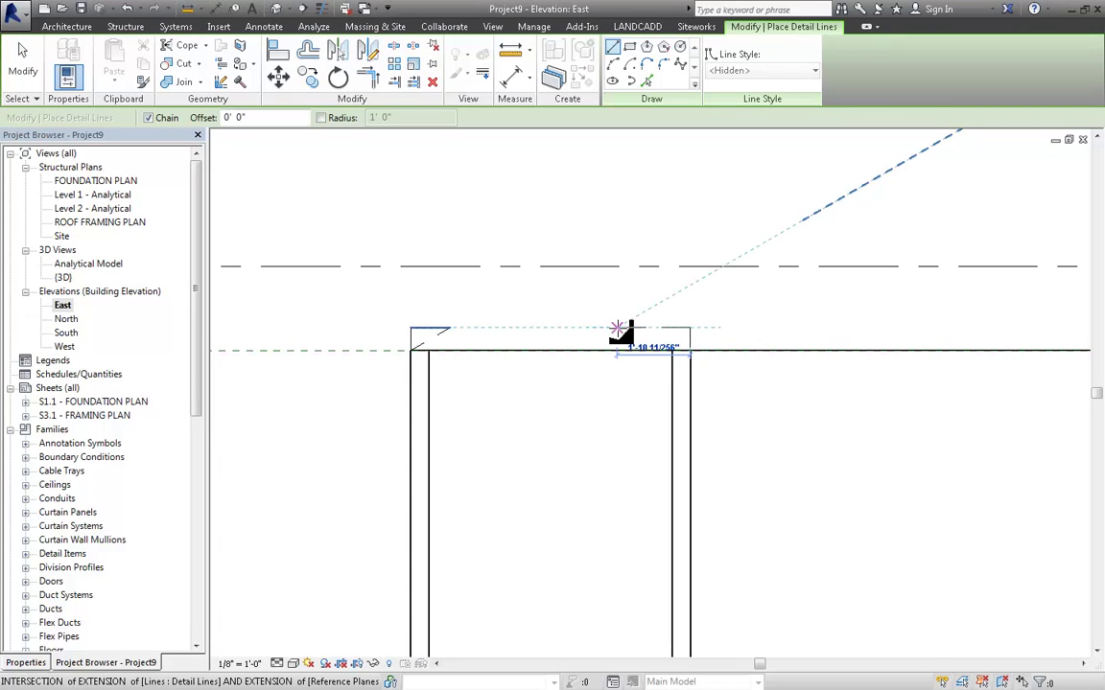
pyautogui.click(619, 328)
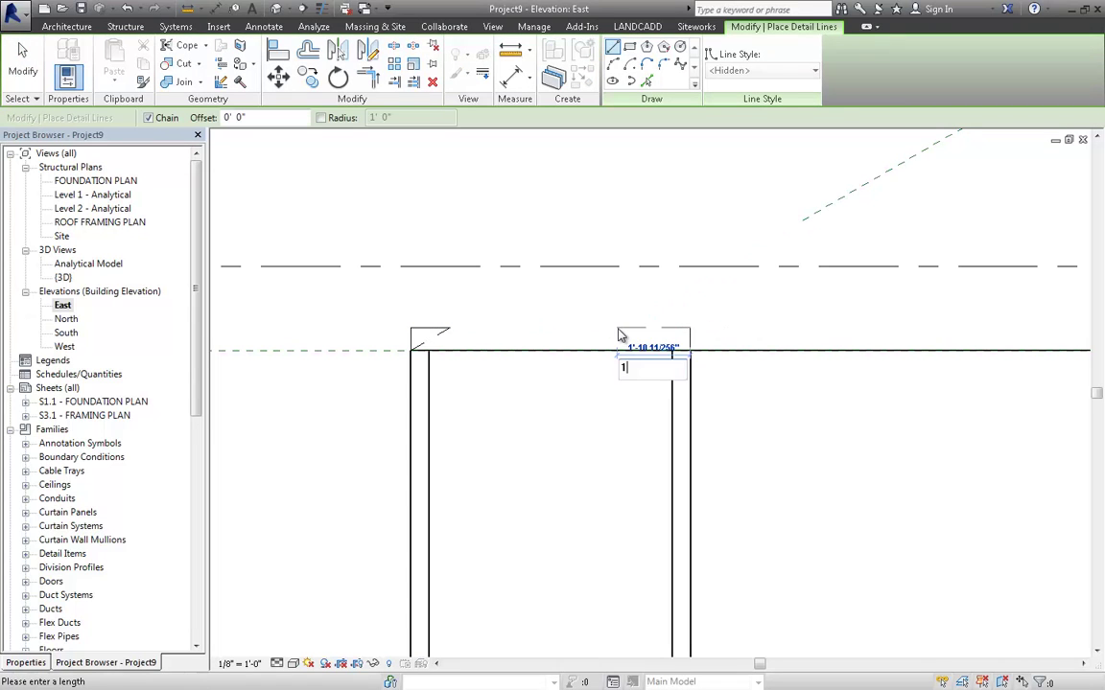
pyautogui.click(689, 356)
pyautogui.press('Escape')
pyautogui.press('Escape')
pyautogui.press('c')
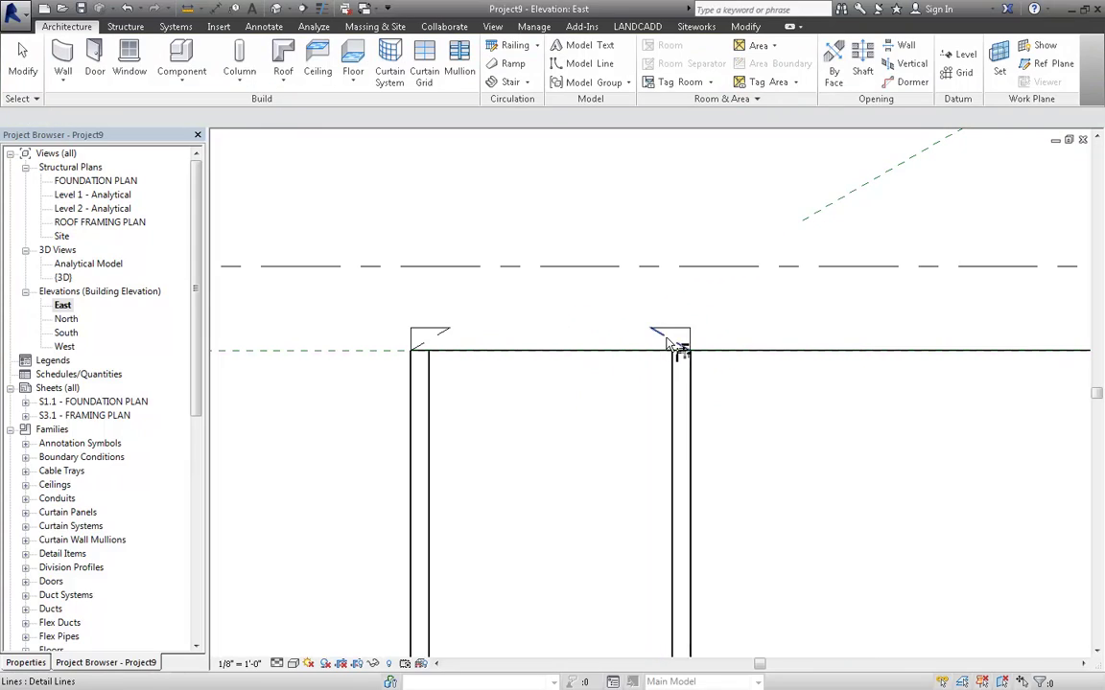
pyautogui.click(433, 350)
pyautogui.press('t')
pyautogui.press('r')
pyautogui.click(483, 347)
pyautogui.press('Escape')
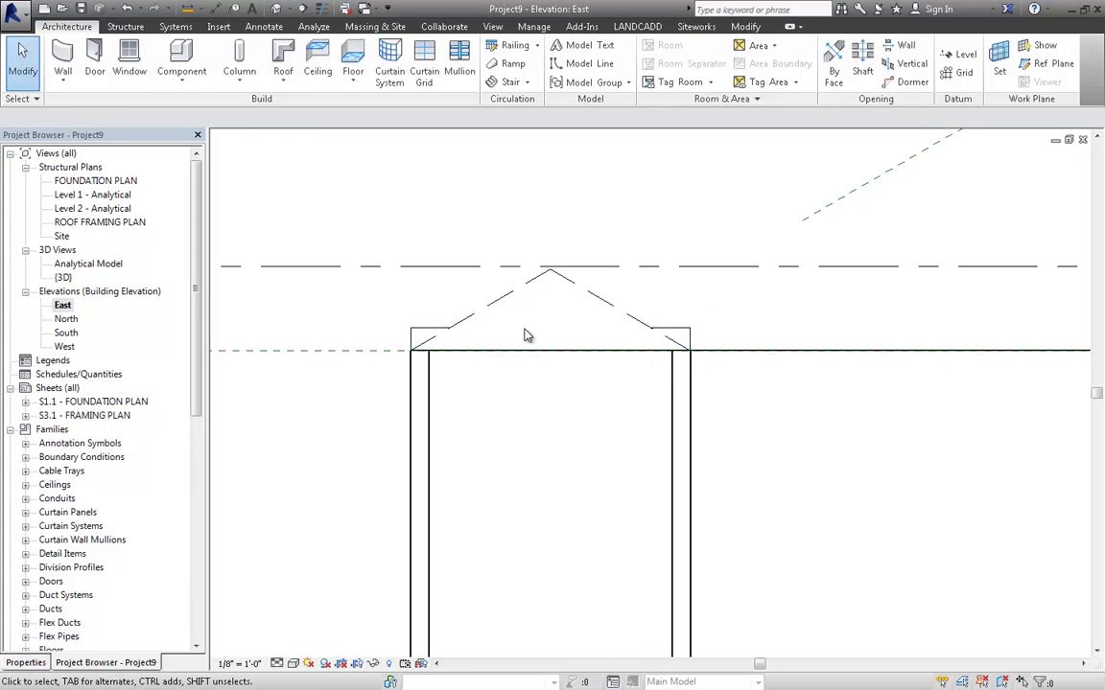
pyautogui.moveTo(545, 306); pyautogui.dragTo(576, 308, button='middle')
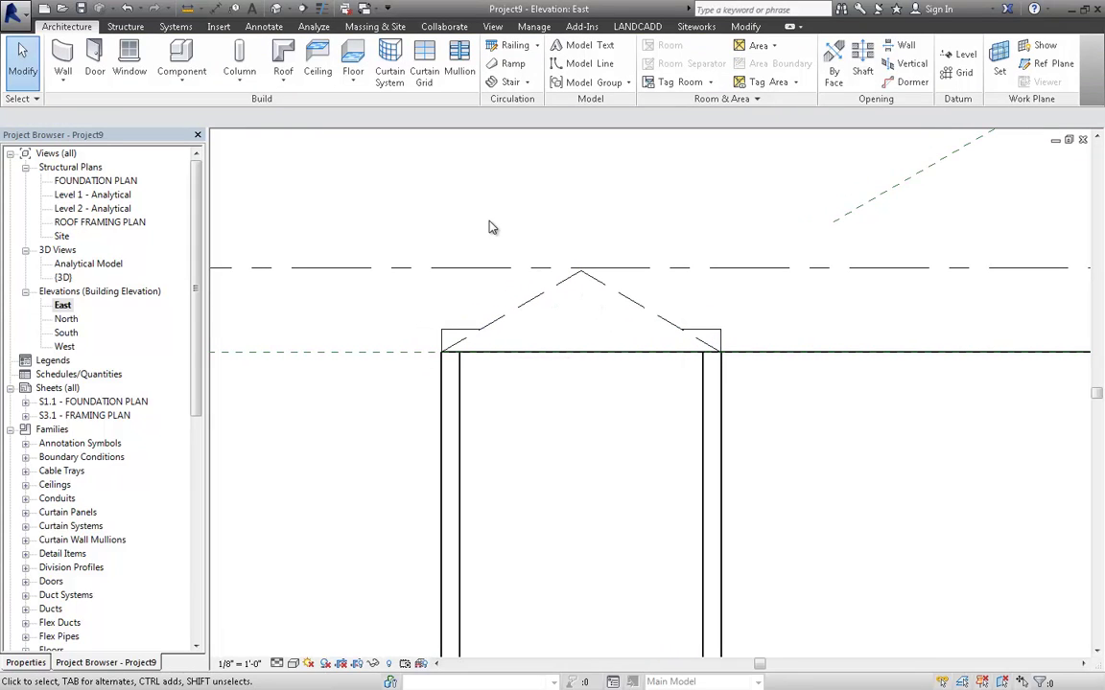
# Draw a horizontal reference plane from the roof apex and extend it left past the walls.
pyautogui.click(1045, 63)
pyautogui.click(582, 273)
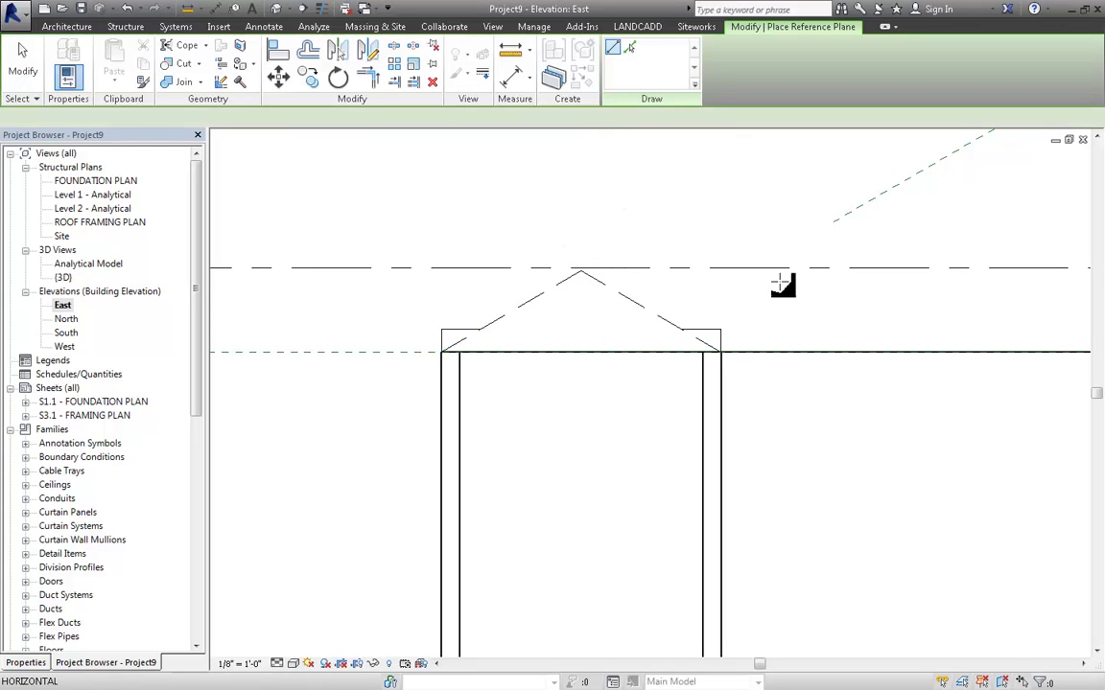
pyautogui.click(856, 277)
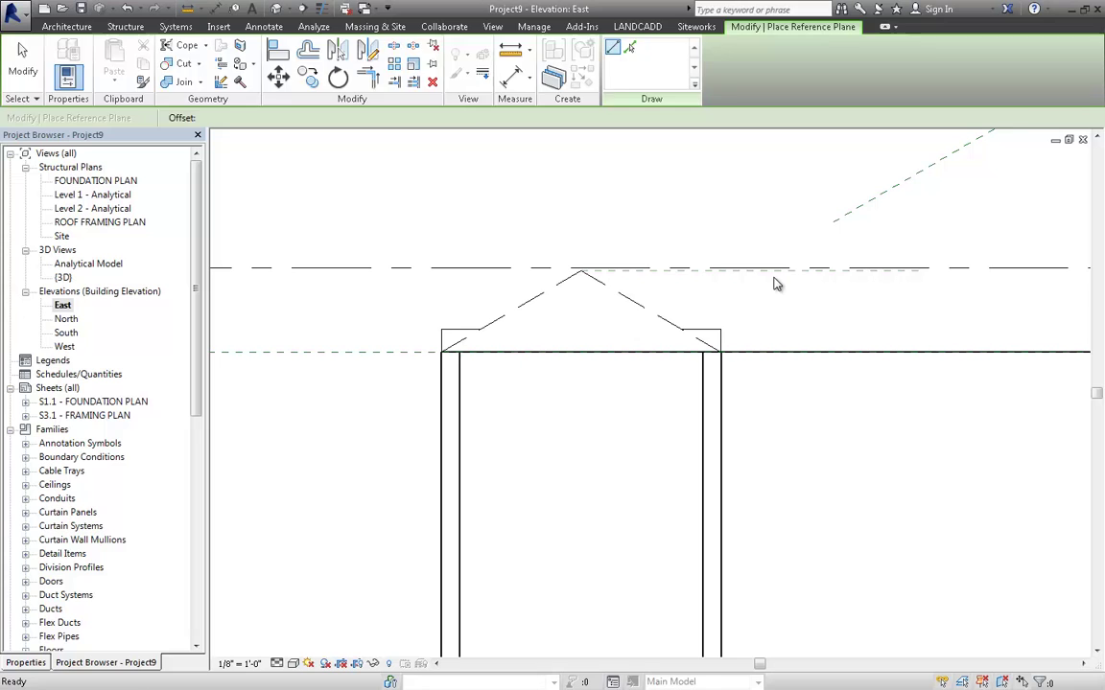
pyautogui.press('Escape')
pyautogui.click(781, 274)
pyautogui.moveTo(554, 278); pyautogui.dragTo(340, 276)
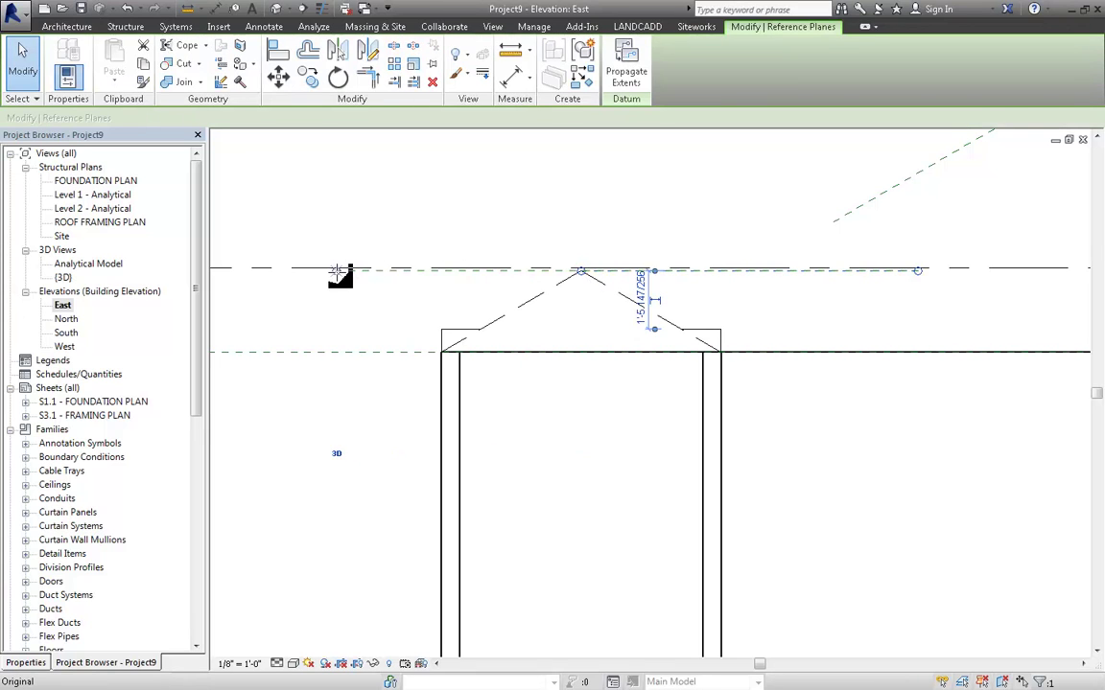
pyautogui.press('Escape')
# Name the new reference plane 'roof ridge' in Properties.
pyautogui.click(649, 278)
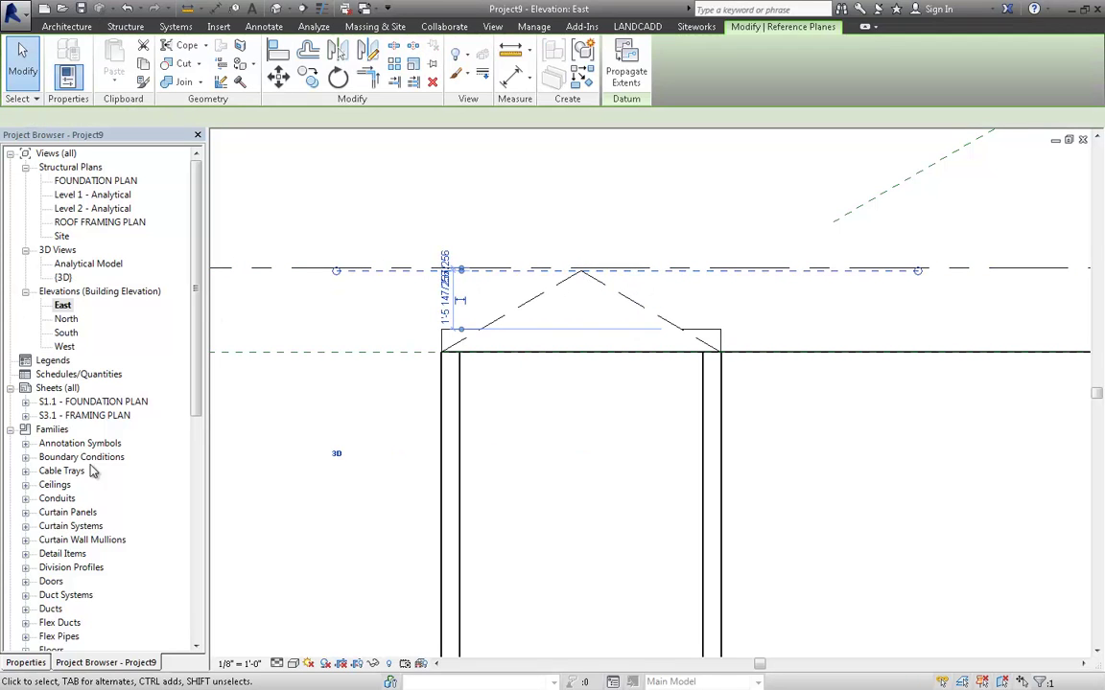
pyautogui.click(26, 663)
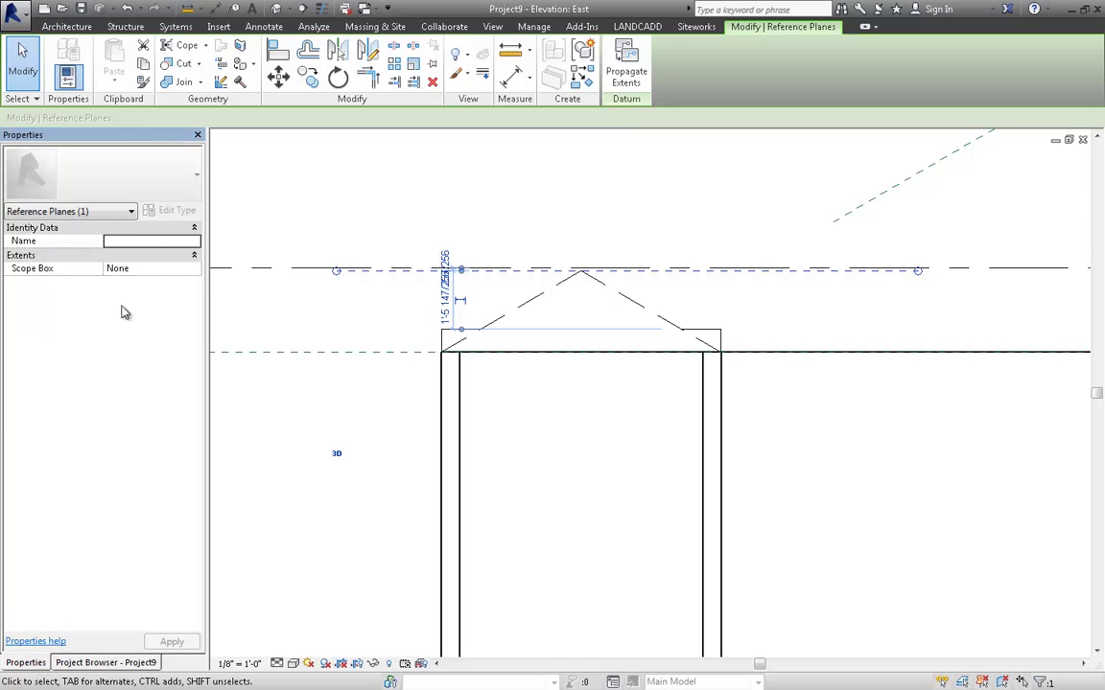
pyautogui.click(141, 241)
pyautogui.write('roof ridge')
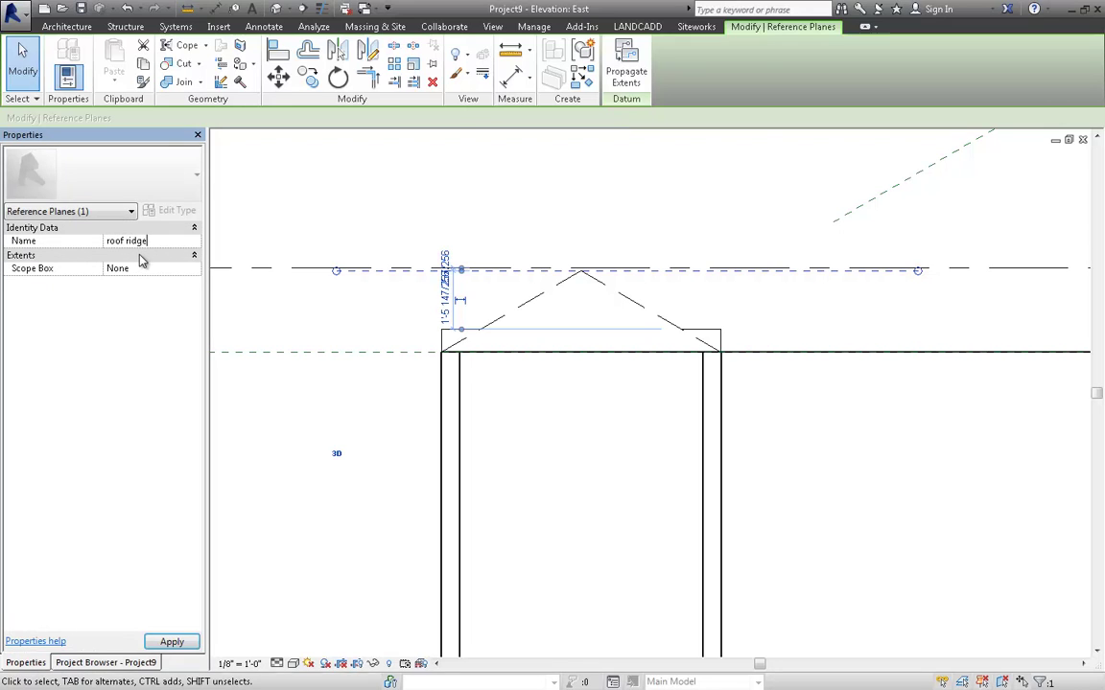
pyautogui.click(173, 642)
pyautogui.click(358, 561)
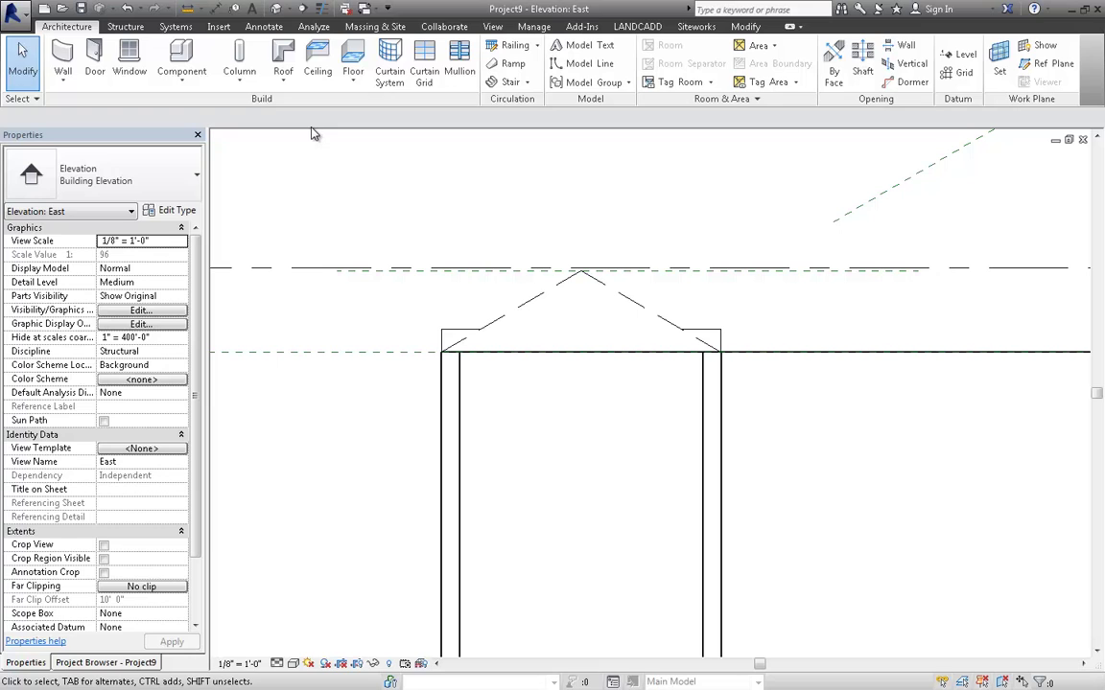
pyautogui.click(121, 661)
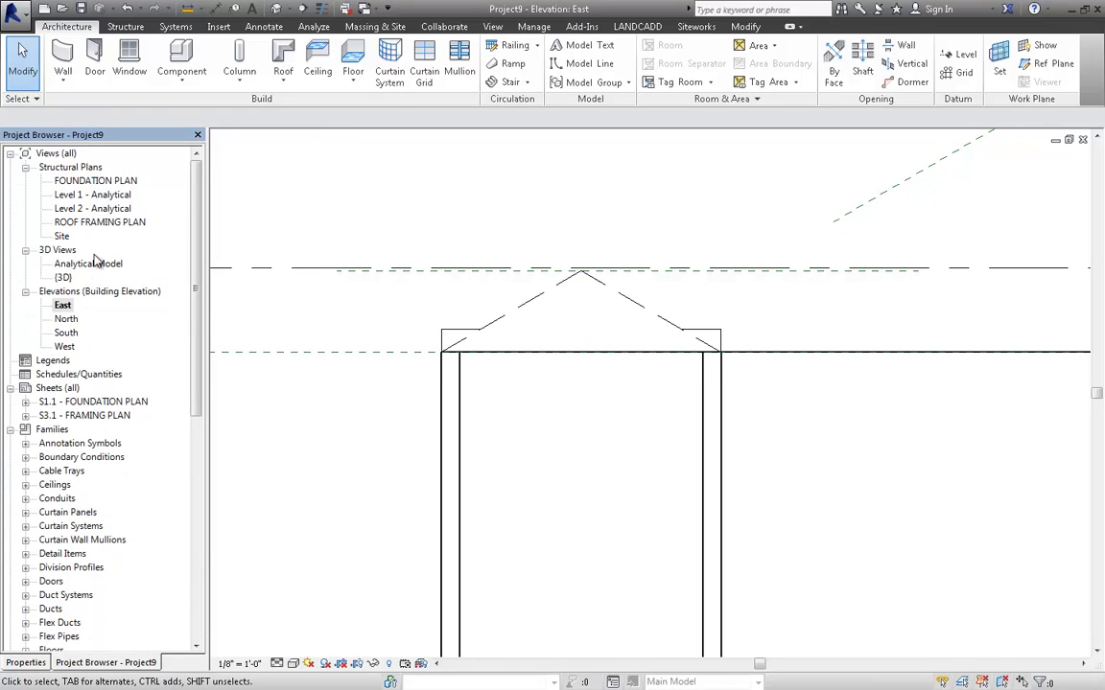
pyautogui.doubleClick(99, 222)
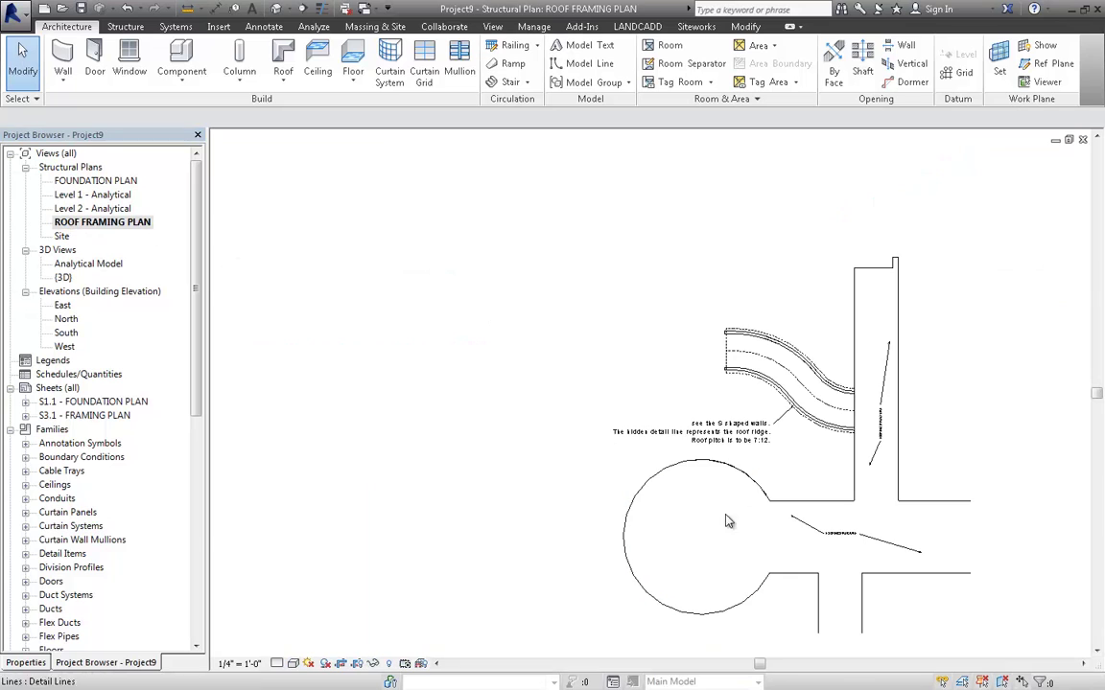
pyautogui.moveTo(762, 463); pyautogui.dragTo(671, 460, button='middle')
pyautogui.scroll(5, 633, 384)
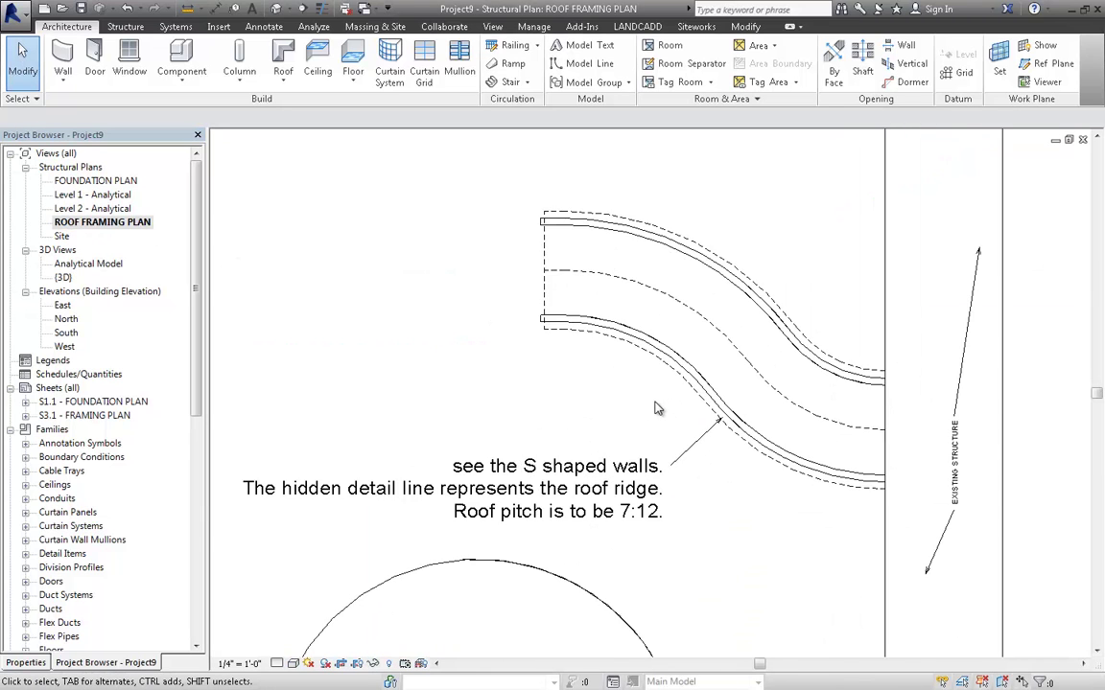
pyautogui.moveTo(657, 408); pyautogui.dragTo(496, 433, button='middle')
pyautogui.scroll(1, 468, 443)
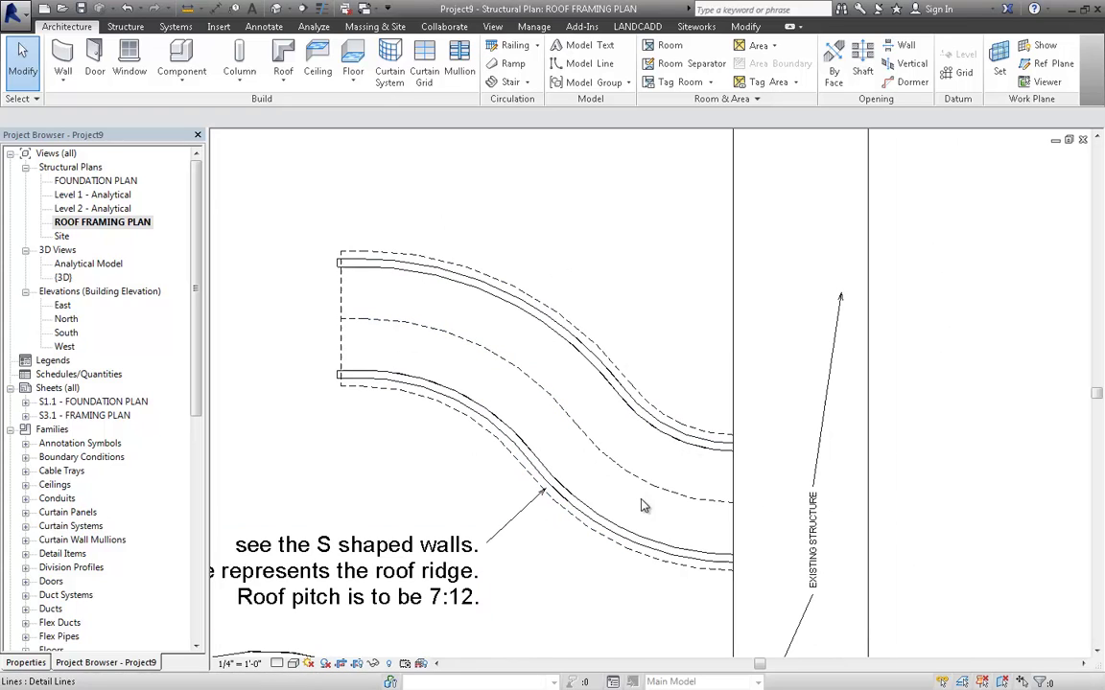
pyautogui.moveTo(582, 450); pyautogui.dragTo(602, 455, button='middle')
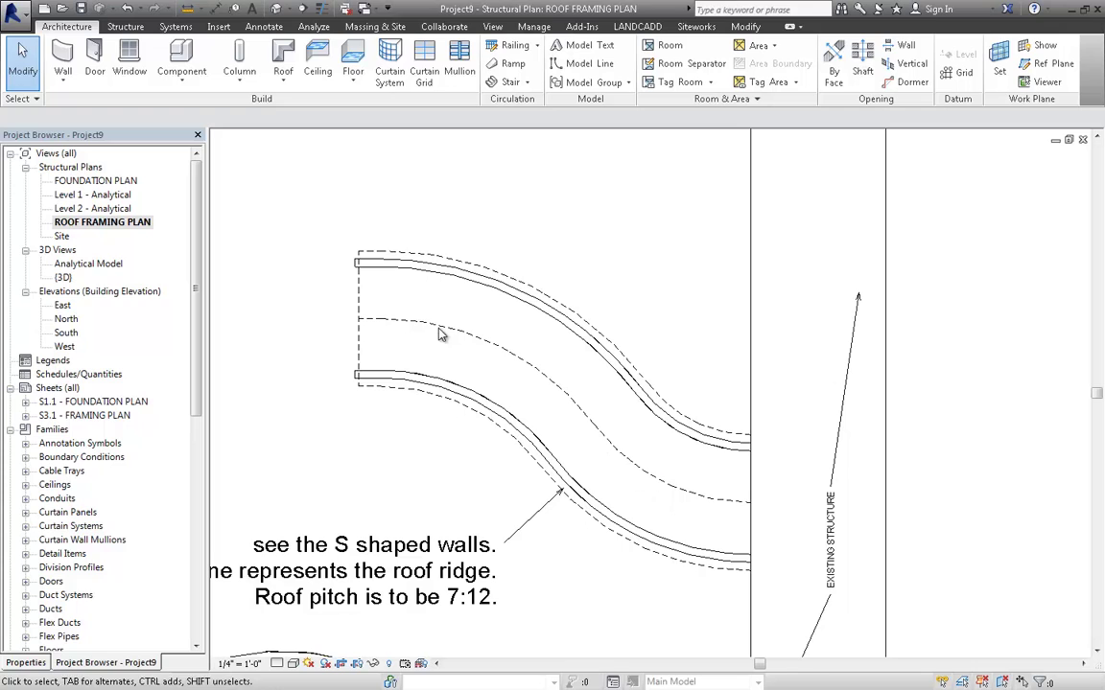
pyautogui.moveTo(290, 278); pyautogui.dragTo(286, 277, button='middle')
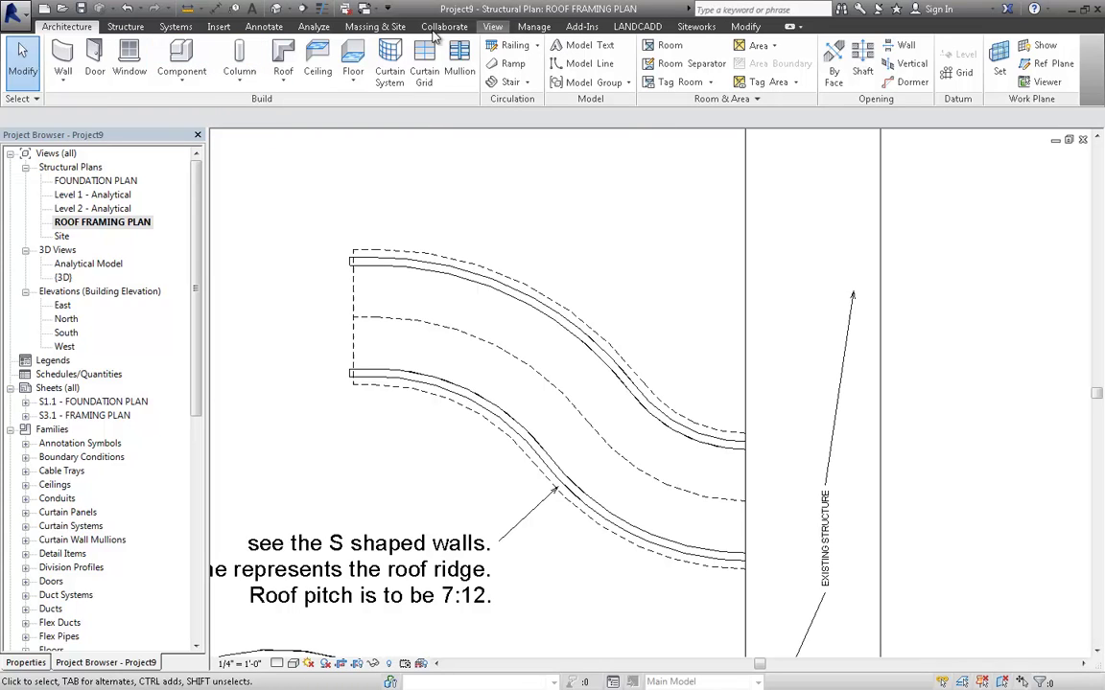
# Create a new in-place mass named Roof Mass.
pyautogui.click(390, 32)
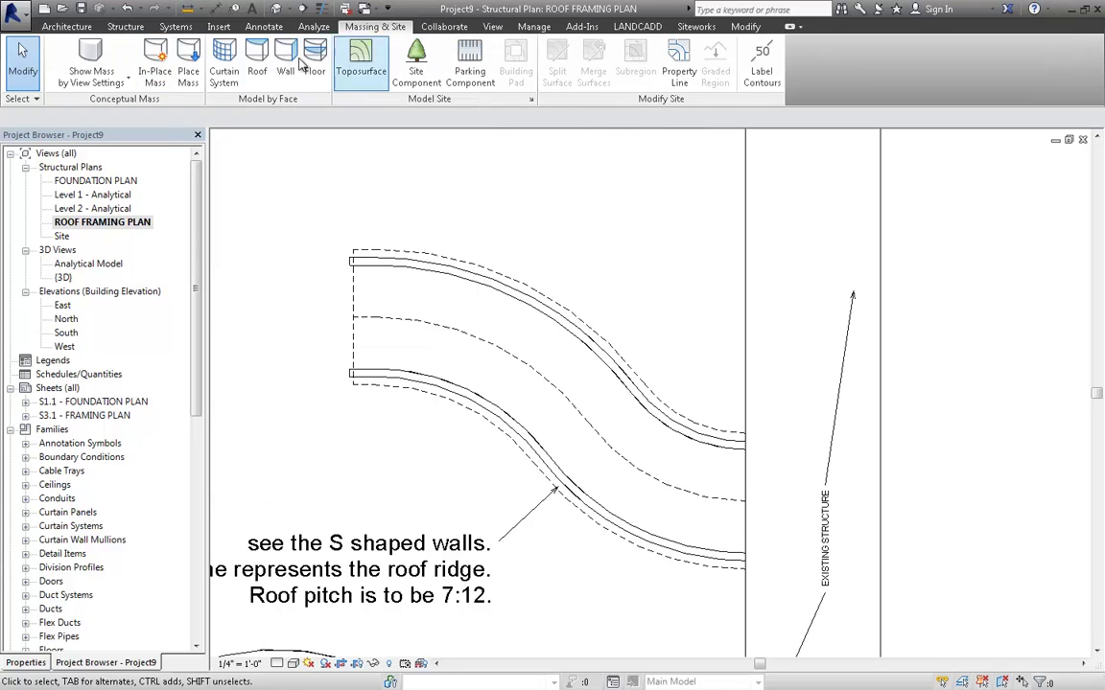
pyautogui.click(154, 76)
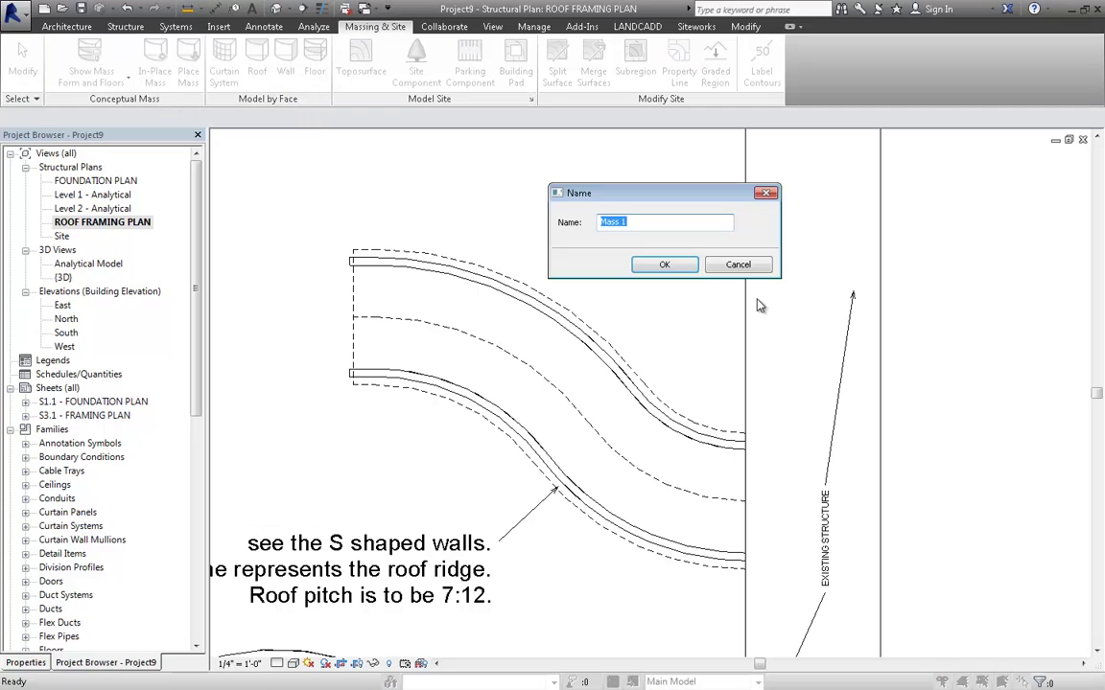
pyautogui.click(692, 270)
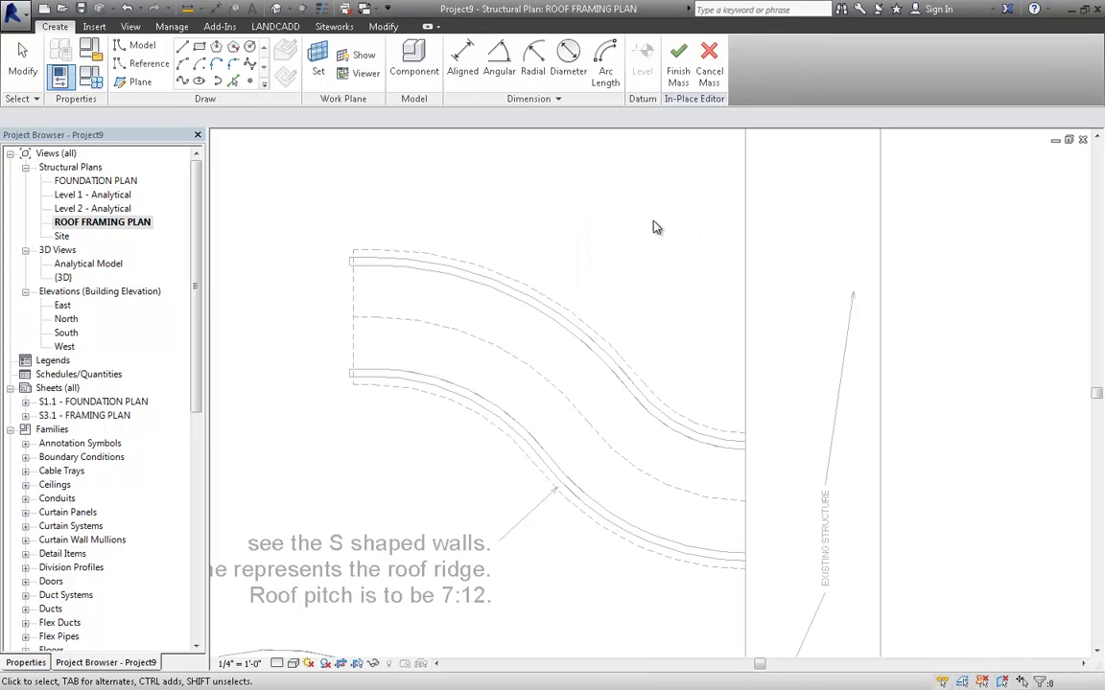
# Set the work plane to Reference Plane : t.o. wall.
pyautogui.click(318, 59)
pyautogui.click(602, 352)
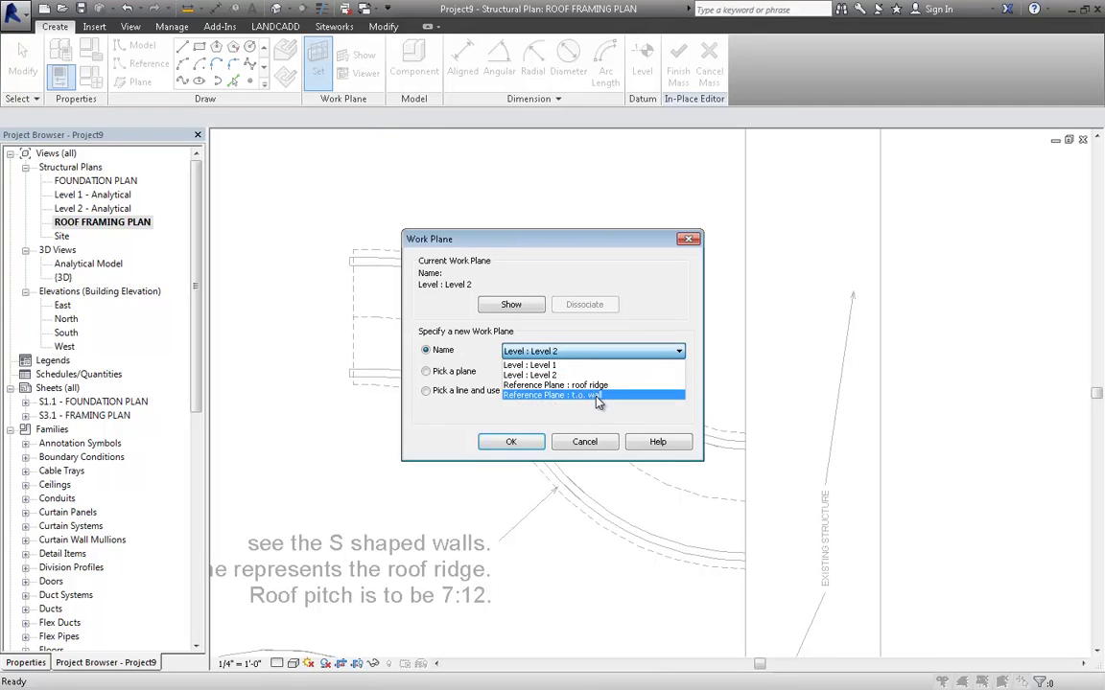
pyautogui.click(595, 397)
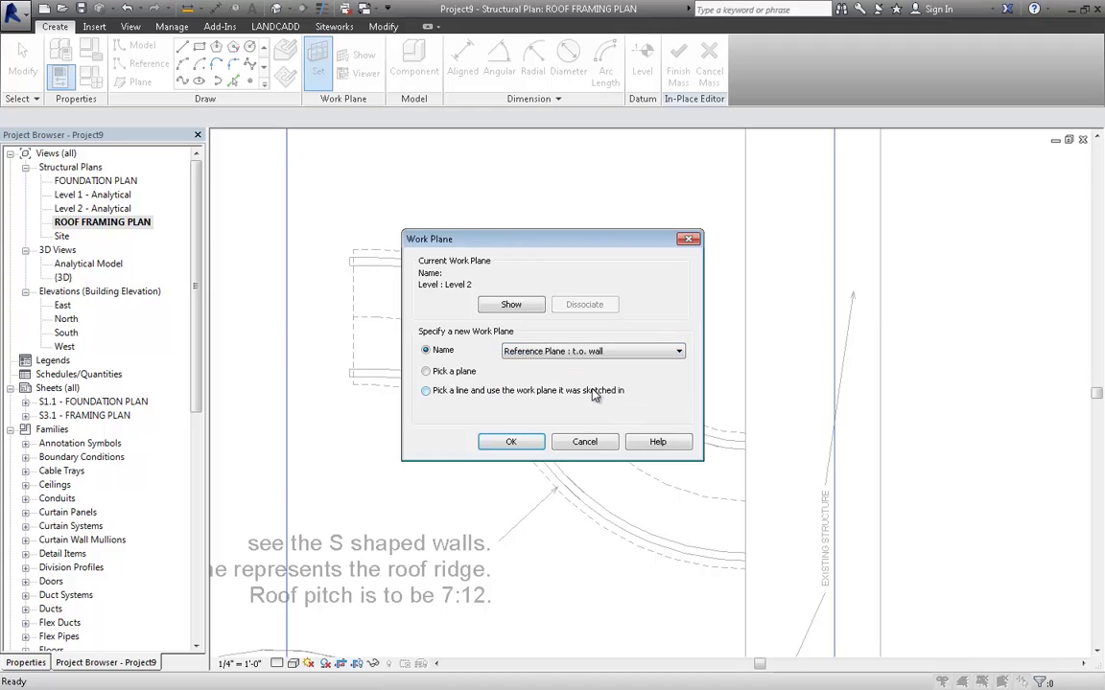
pyautogui.click(510, 442)
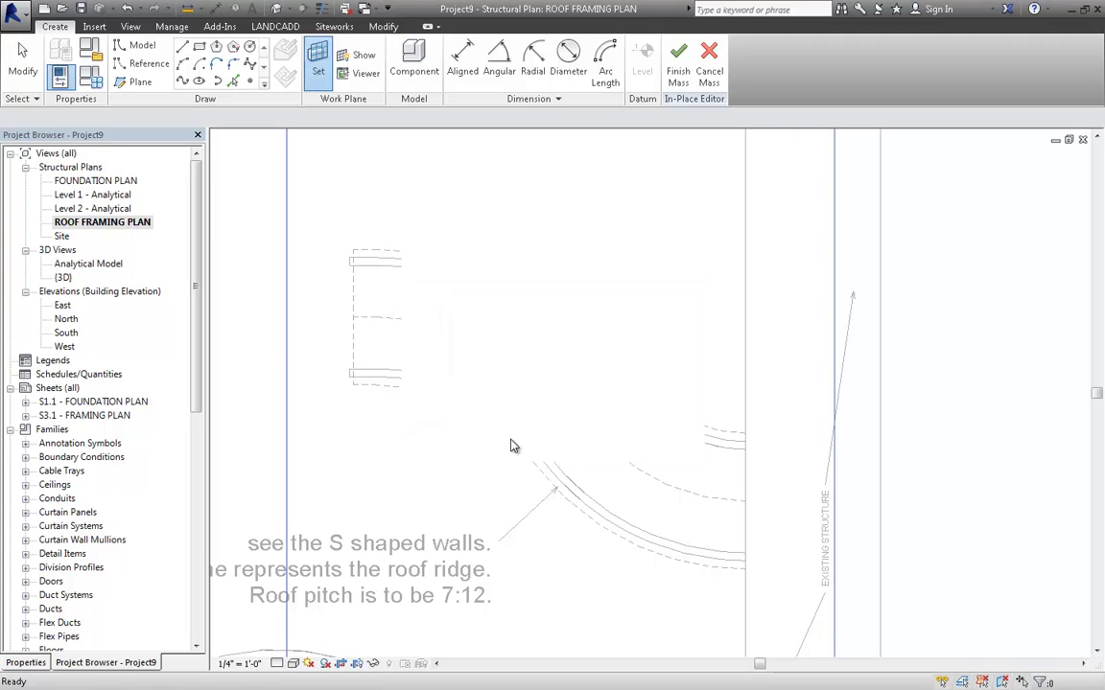
# Copy the S-shaped wall outline chain as model lines with Pick Lines and Tab.
pyautogui.click(232, 85)
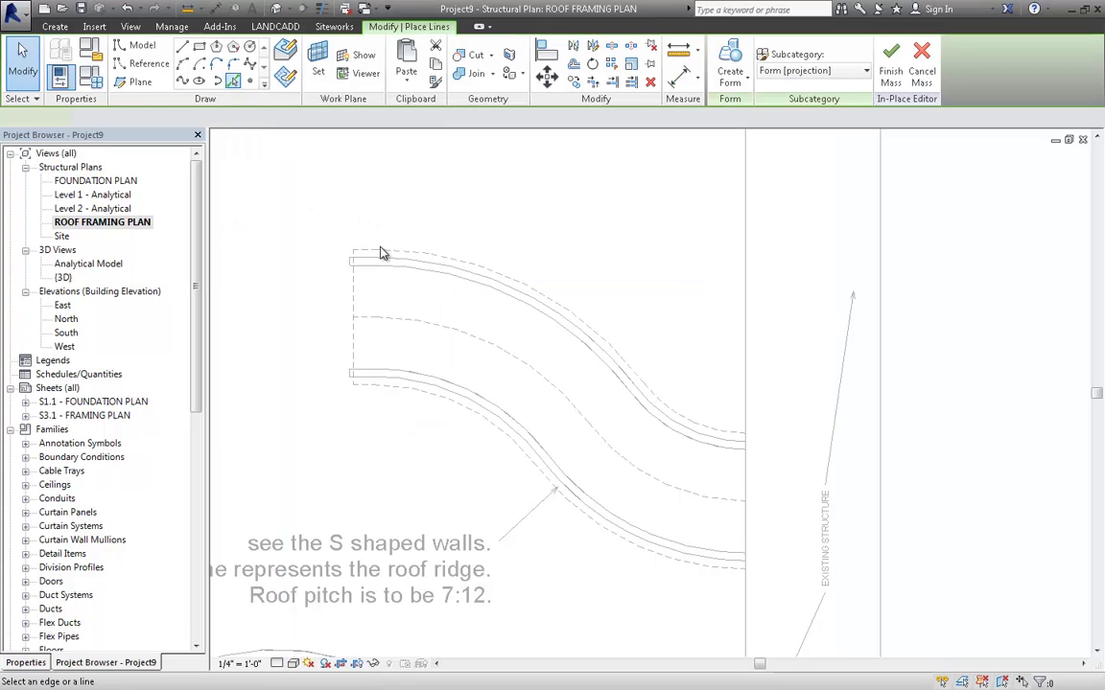
pyautogui.press('Tab')
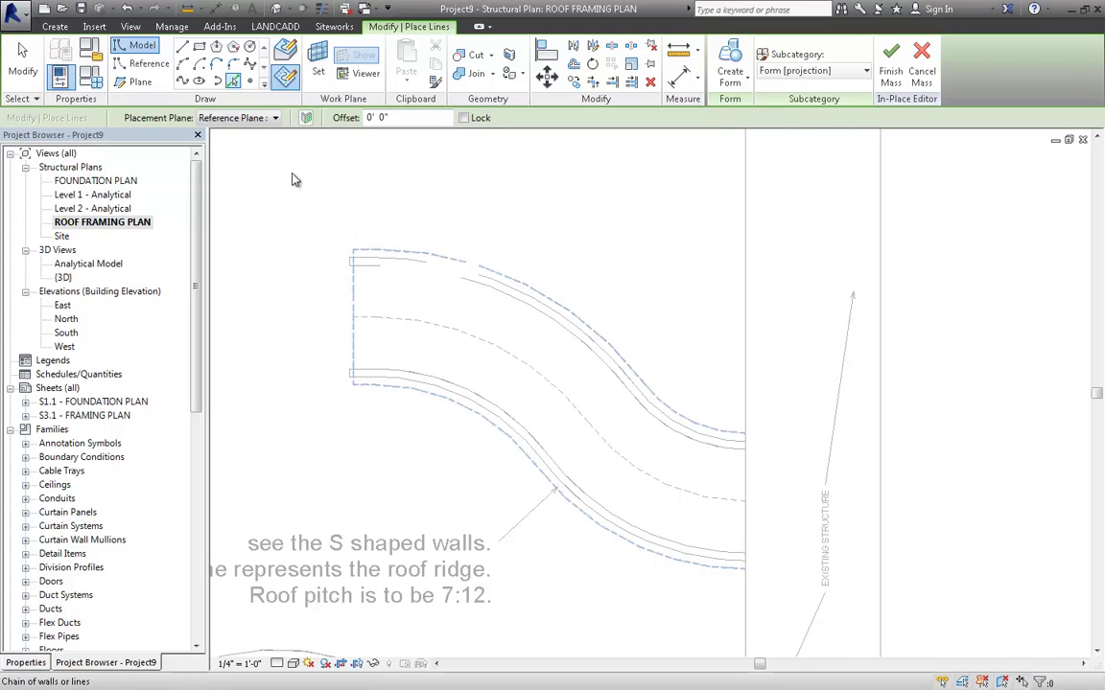
pyautogui.click(274, 118)
pyautogui.click(274, 118)
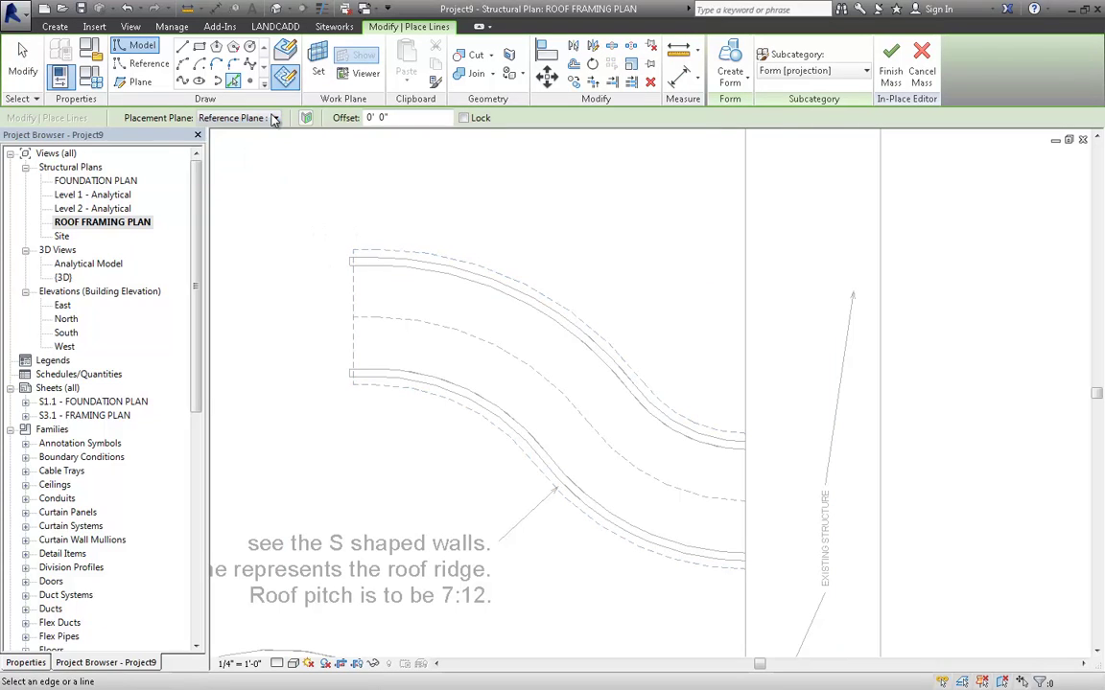
pyautogui.press('Tab')
pyautogui.click(398, 257)
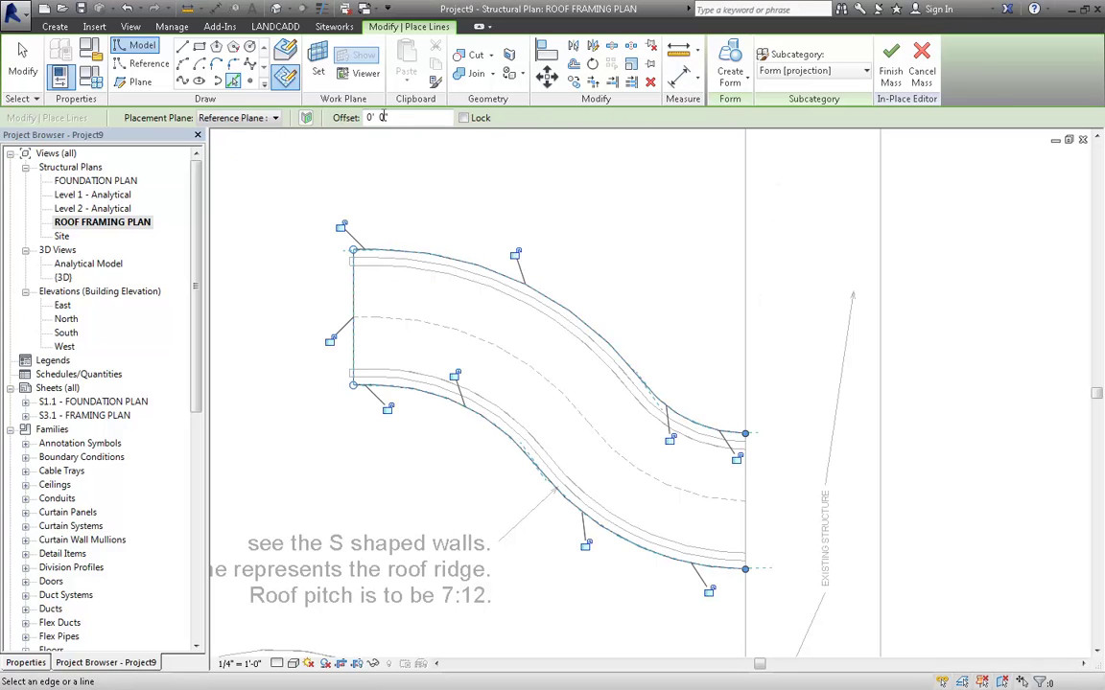
# Draw a line across the open end and trim it to the lower curve at a corner.
pyautogui.click(182, 46)
pyautogui.click(746, 436)
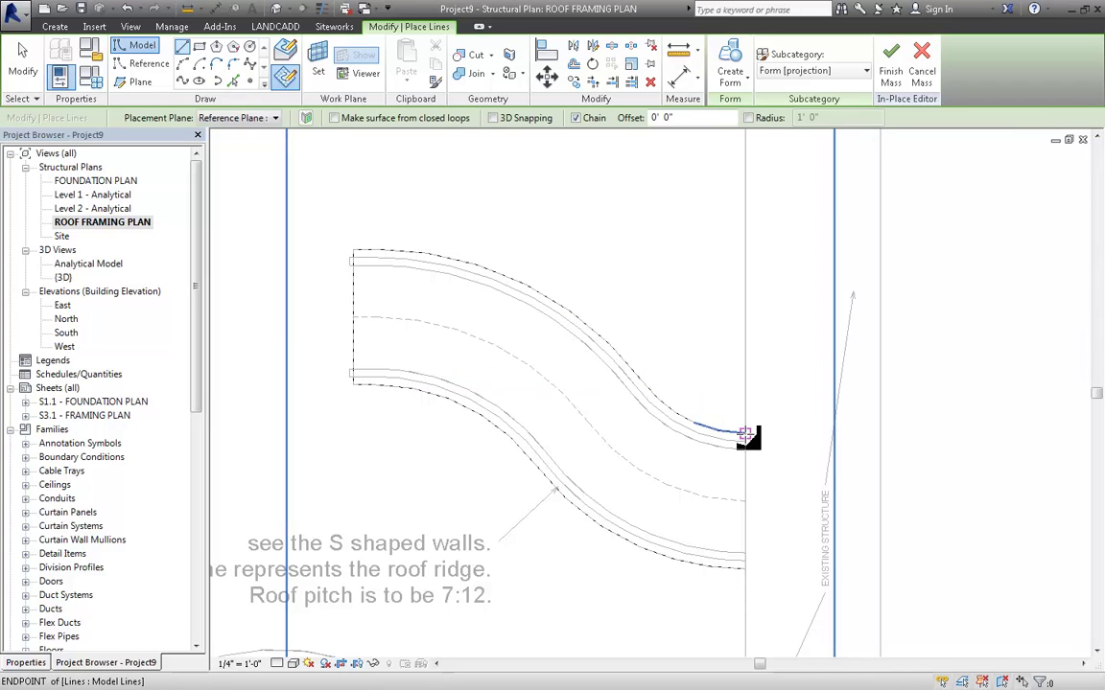
pyautogui.click(747, 576)
pyautogui.press('Escape')
pyautogui.press('Escape')
pyautogui.press('t')
pyautogui.press('r')
pyautogui.scroll(4, 734, 573)
pyautogui.click(733, 572)
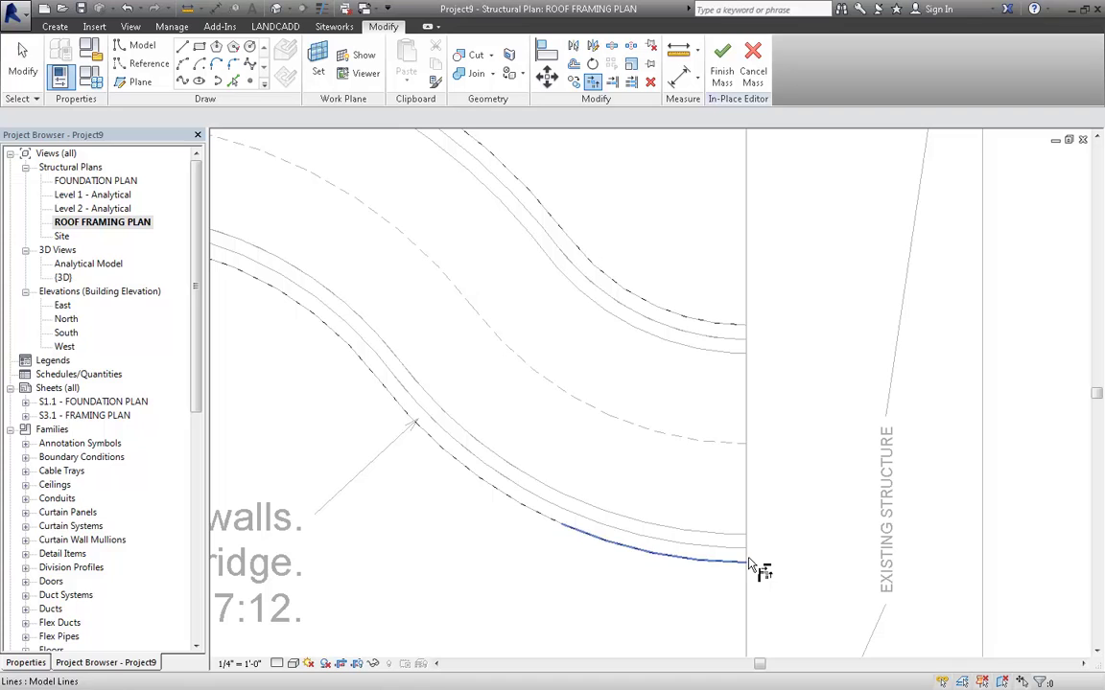
pyautogui.click(756, 568)
pyautogui.press('Escape')
pyautogui.scroll(-3, 753, 508)
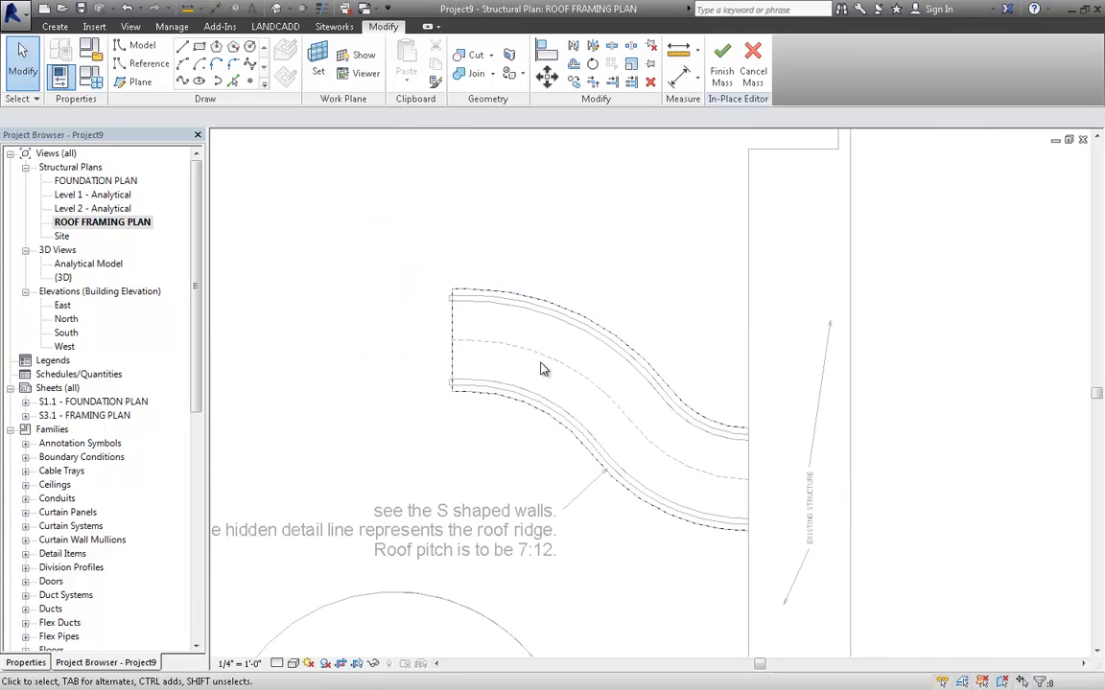
pyautogui.scroll(2, 537, 371)
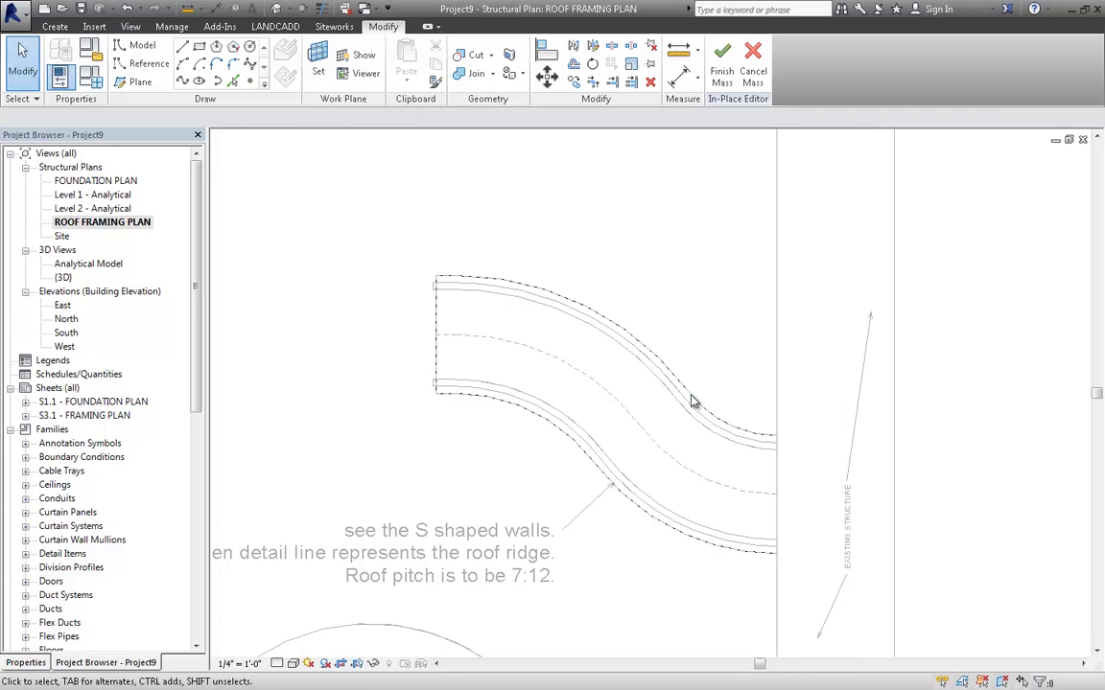
# Set the work plane to Reference Plane : roof ridge.
pyautogui.click(320, 75)
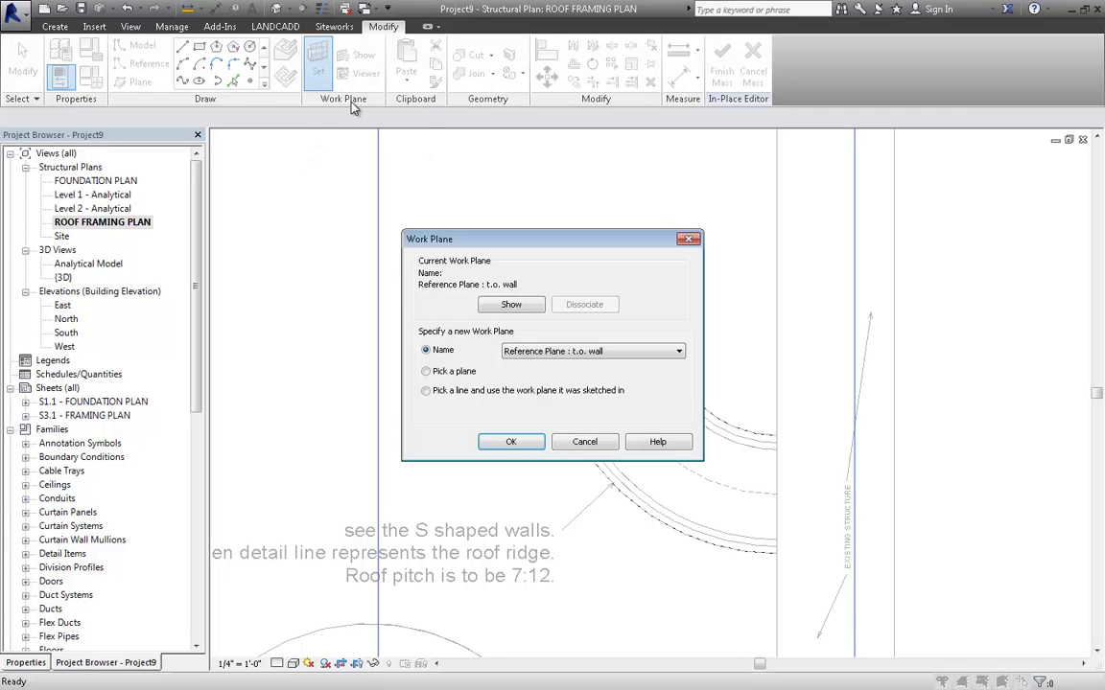
pyautogui.click(585, 351)
pyautogui.click(556, 382)
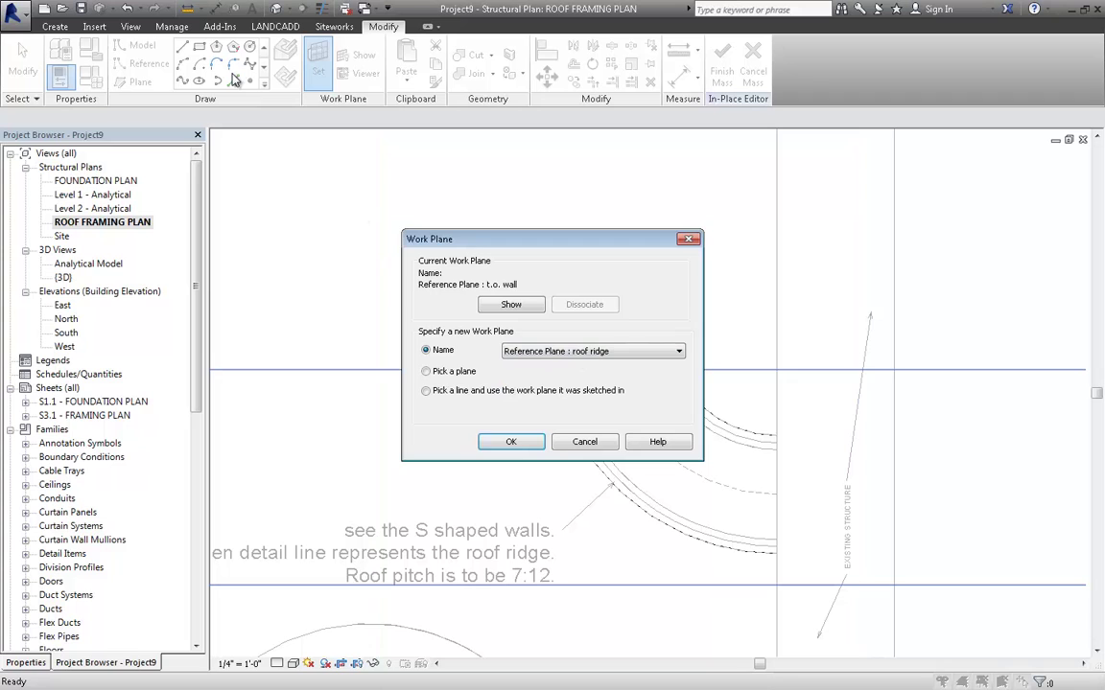
pyautogui.click(510, 441)
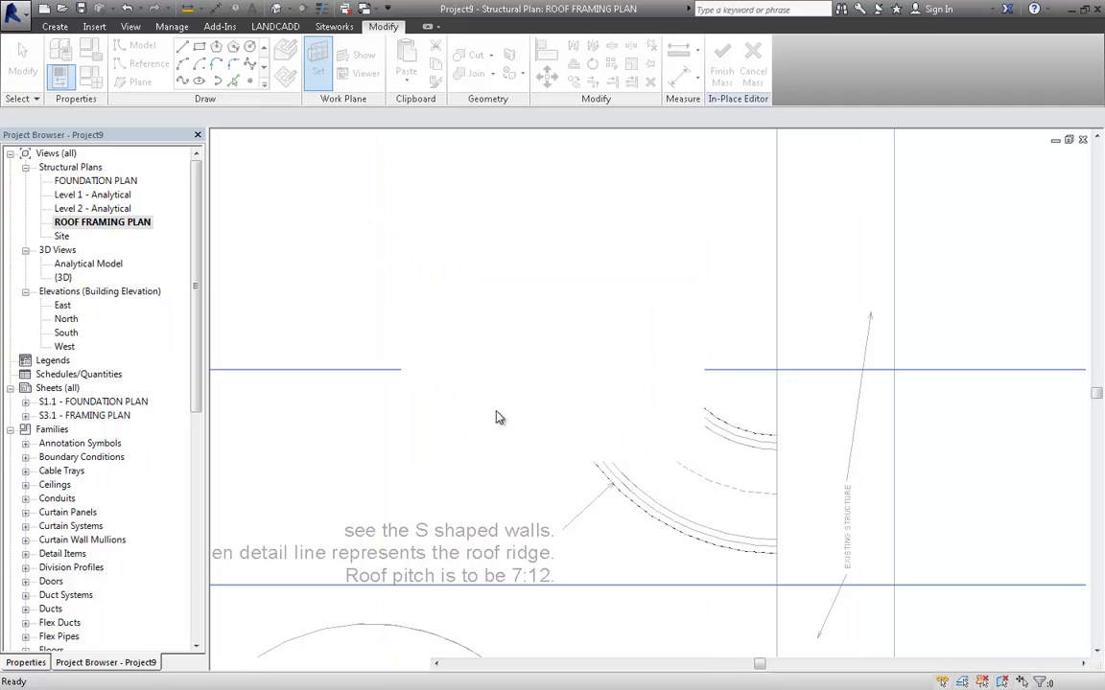
# Copy the dashed ridge line as a model line with Pick Lines.
pyautogui.click(232, 81)
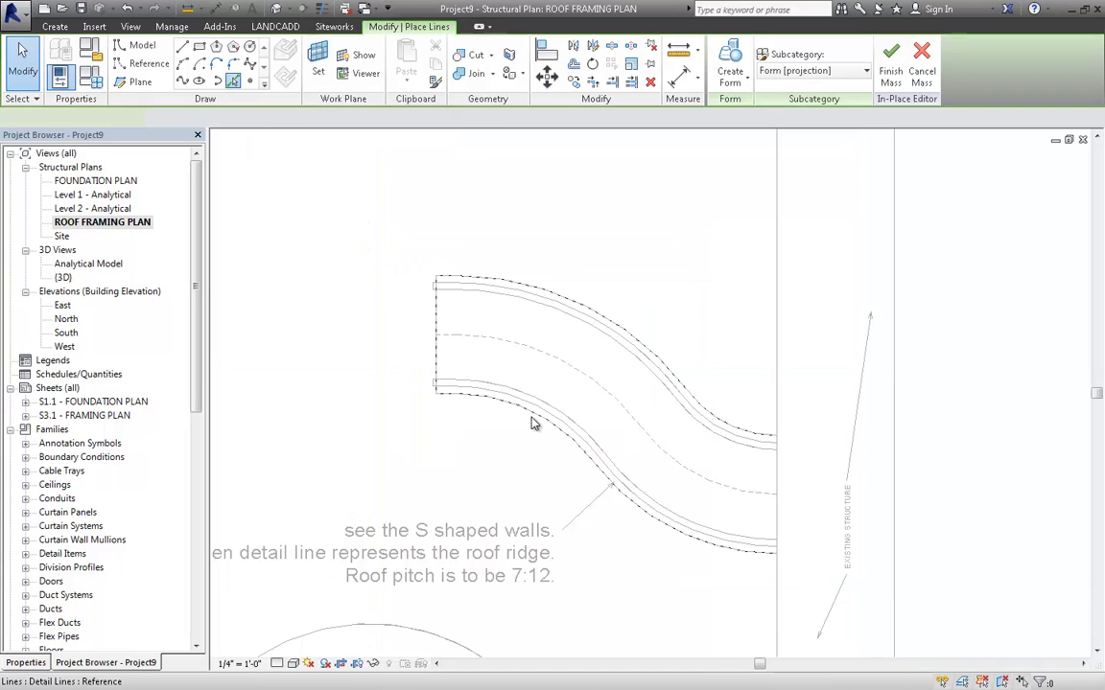
pyautogui.click(497, 349)
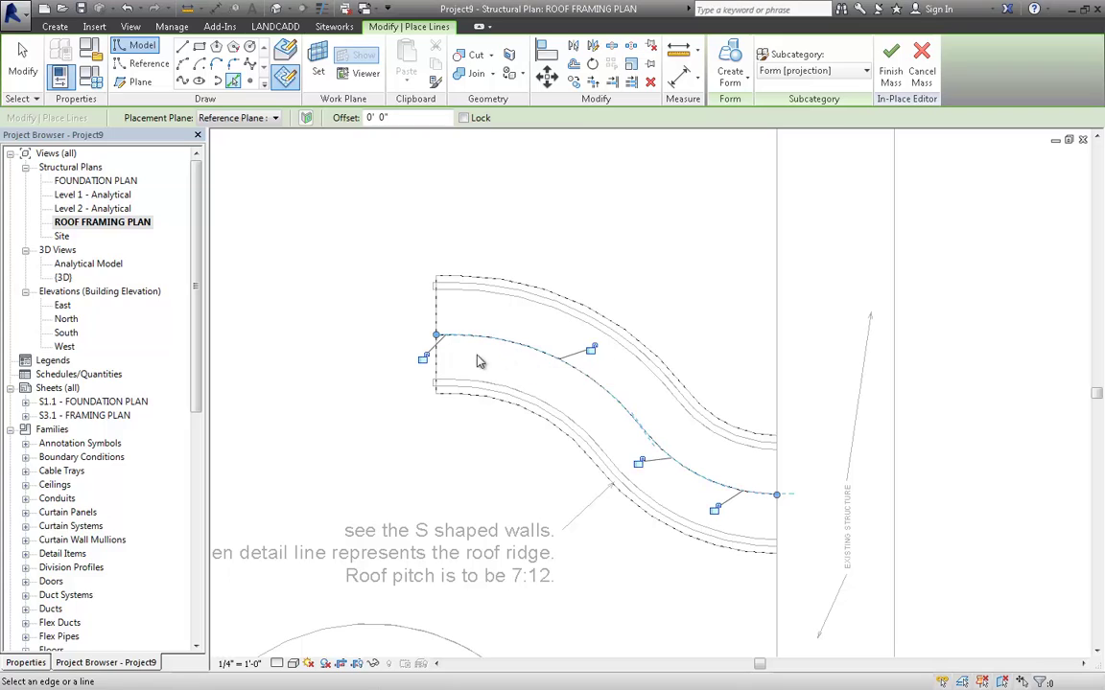
pyautogui.click(24, 50)
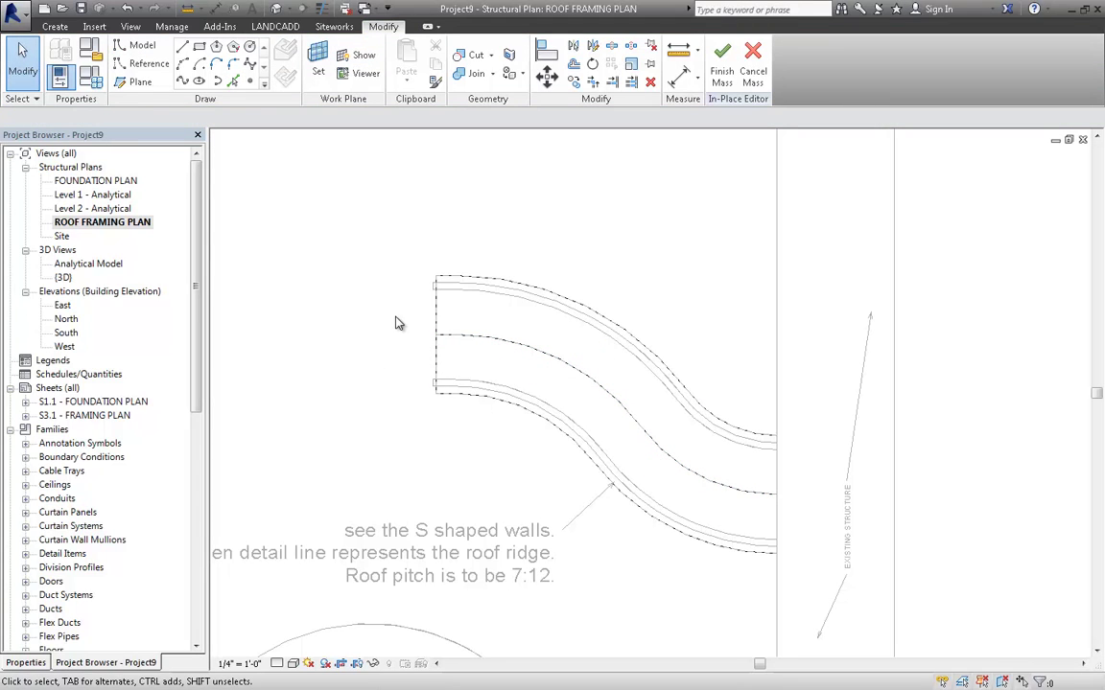
# Select the outline and ridge lines, create a solid form, and finish the Roof Mass.
pyautogui.moveTo(394, 253); pyautogui.dragTo(830, 604)
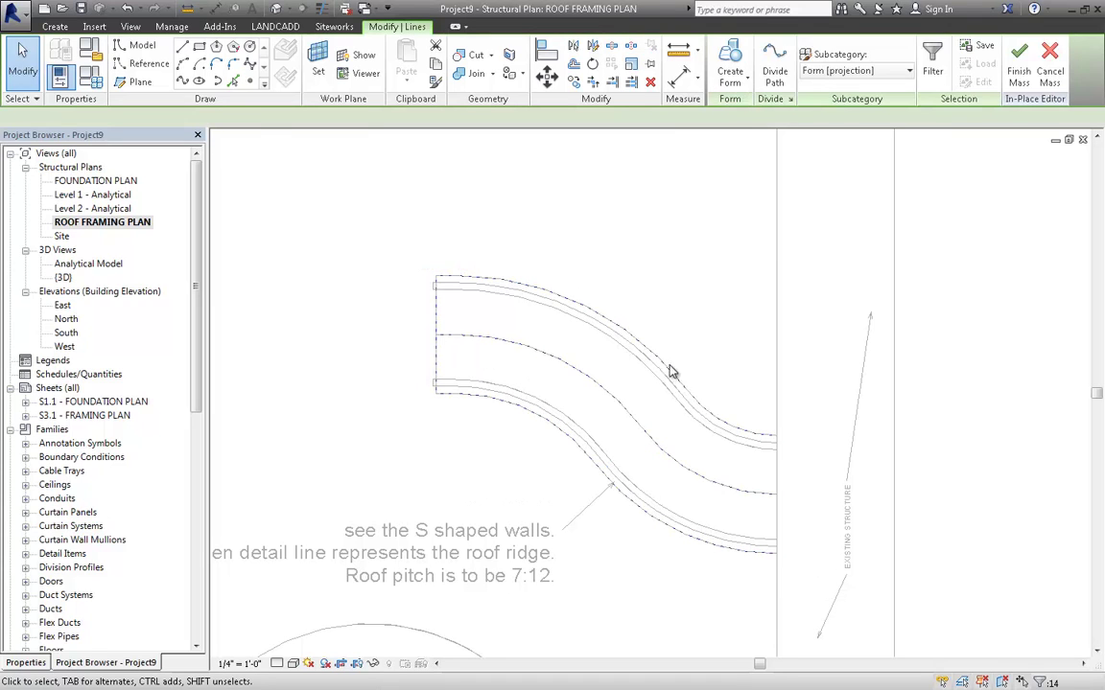
pyautogui.click(730, 56)
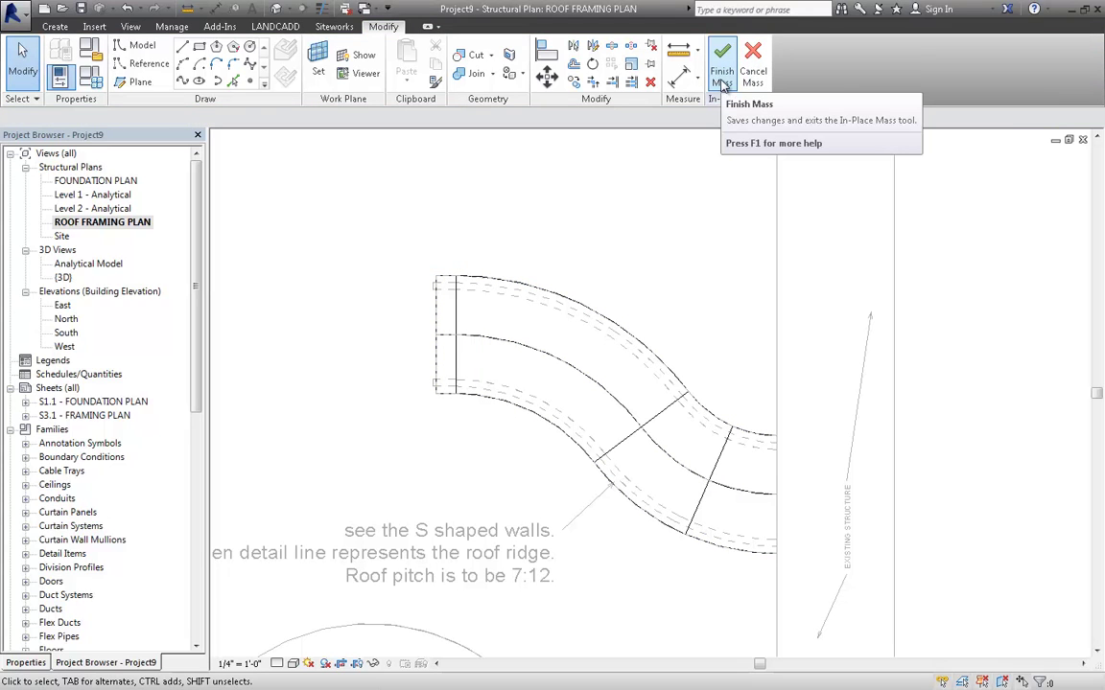
pyautogui.click(722, 77)
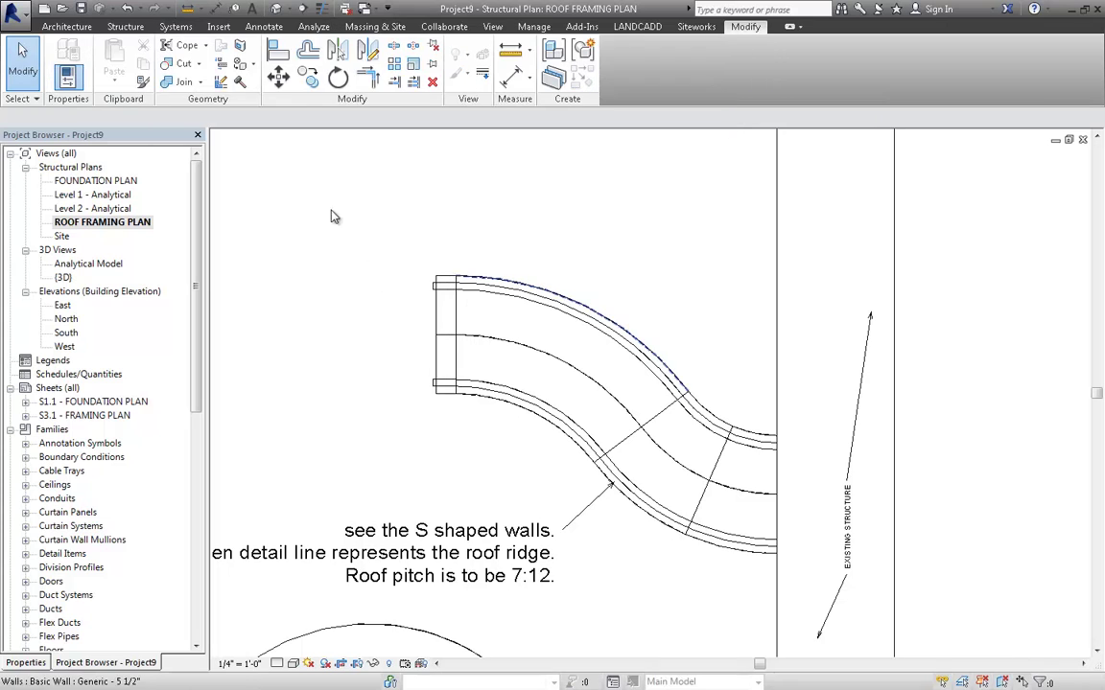
# Switch to the default 3D view and orbit to see the roof mass from the front.
pyautogui.click(248, 8)
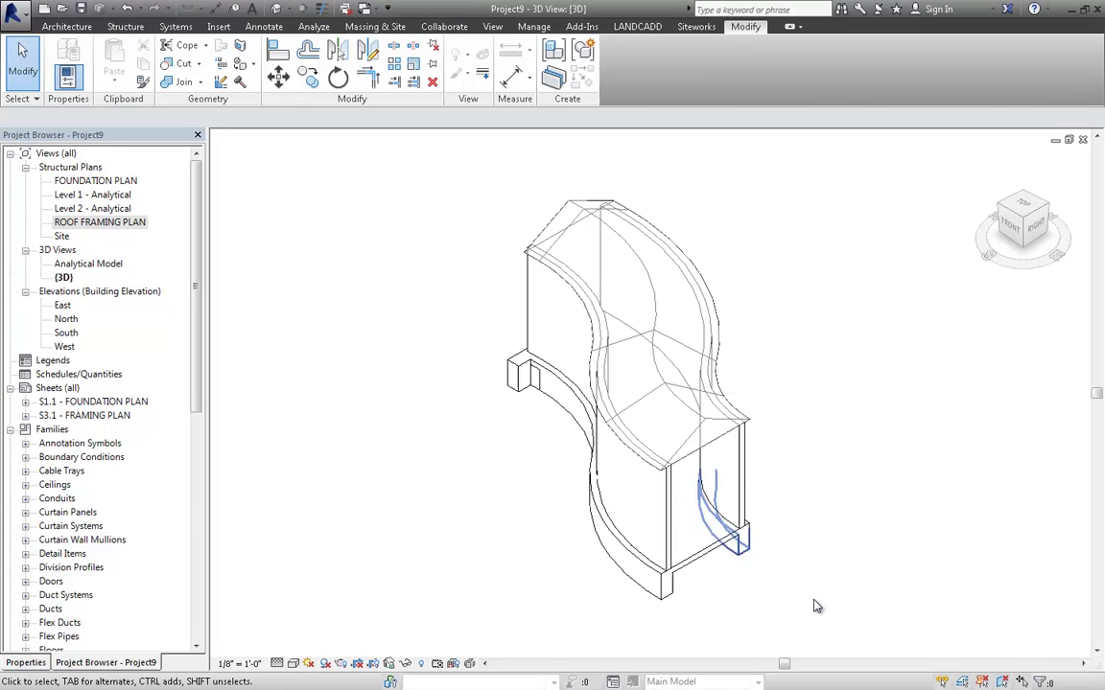
pyautogui.keyDown('shift'); pyautogui.moveTo(796, 572); pyautogui.dragTo(911, 606, button='middle'); pyautogui.keyUp('shift')
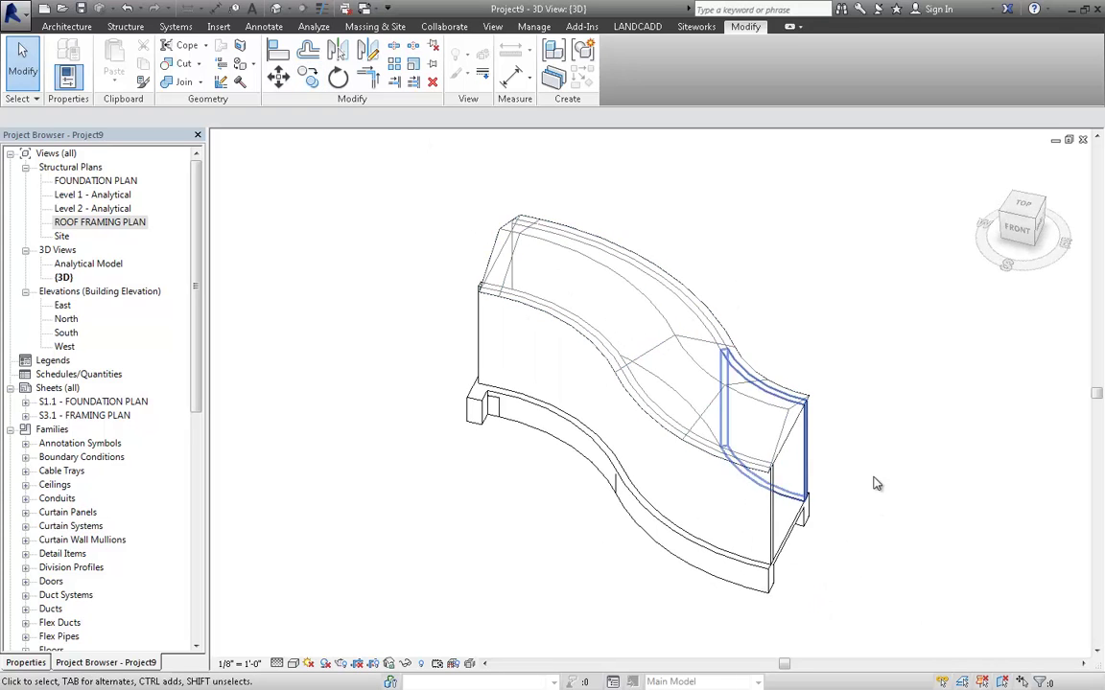
pyautogui.keyDown('shift'); pyautogui.moveTo(935, 519); pyautogui.dragTo(898, 524, button='middle'); pyautogui.keyUp('shift')
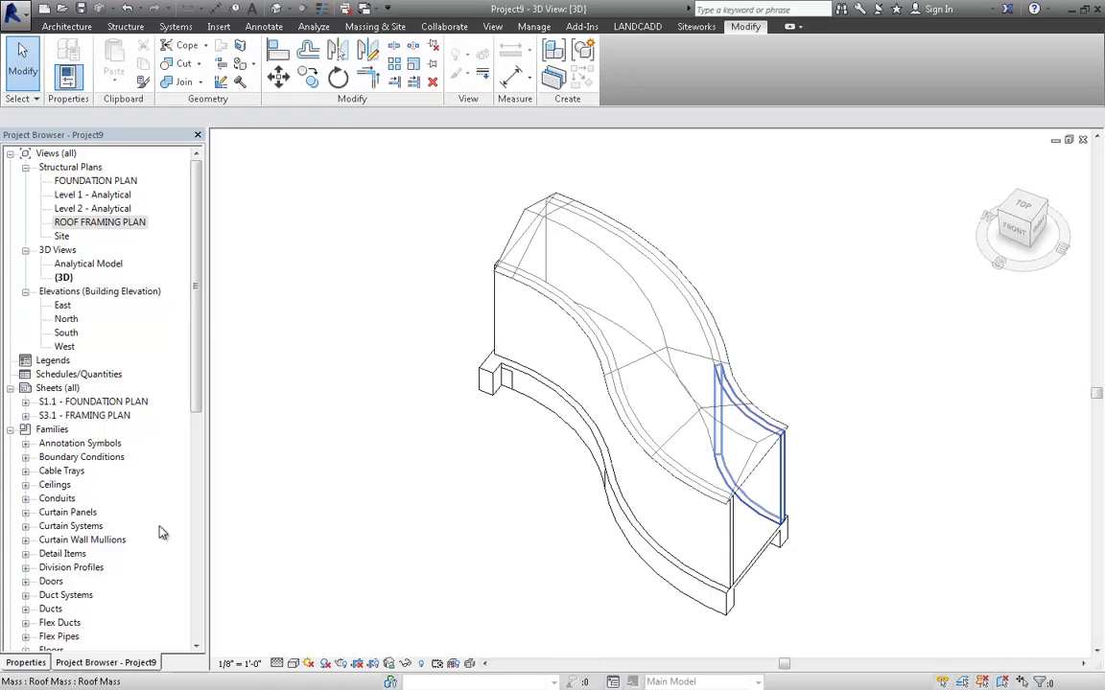
pyautogui.moveTo(202, 397); pyautogui.dragTo(196, 433)
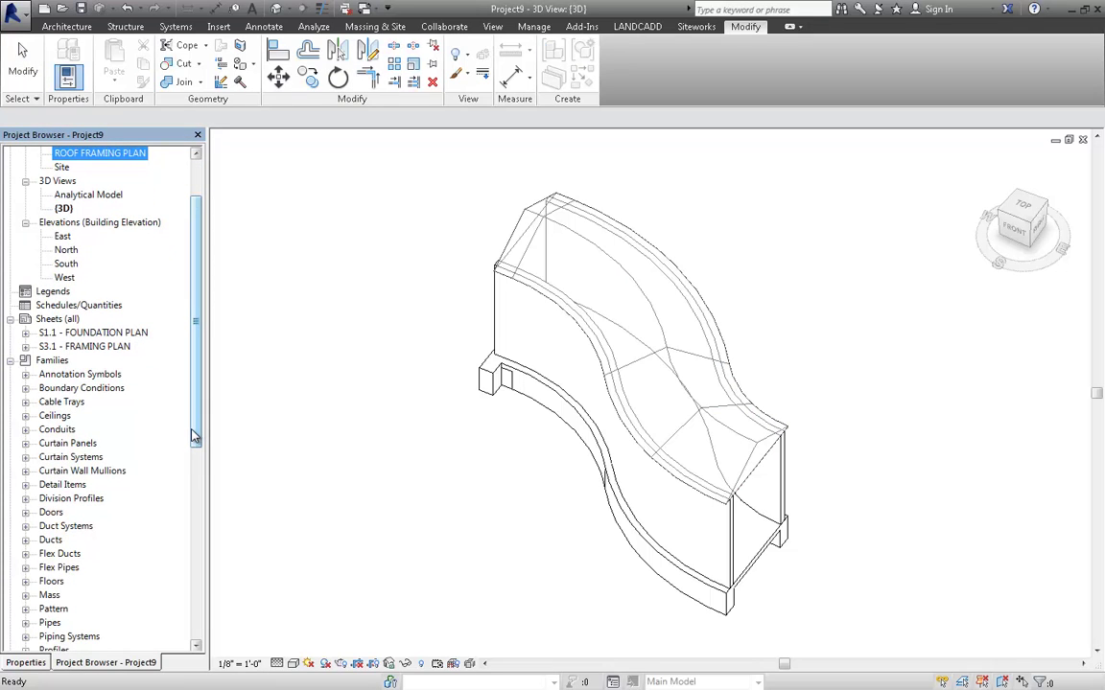
pyautogui.click(233, 438)
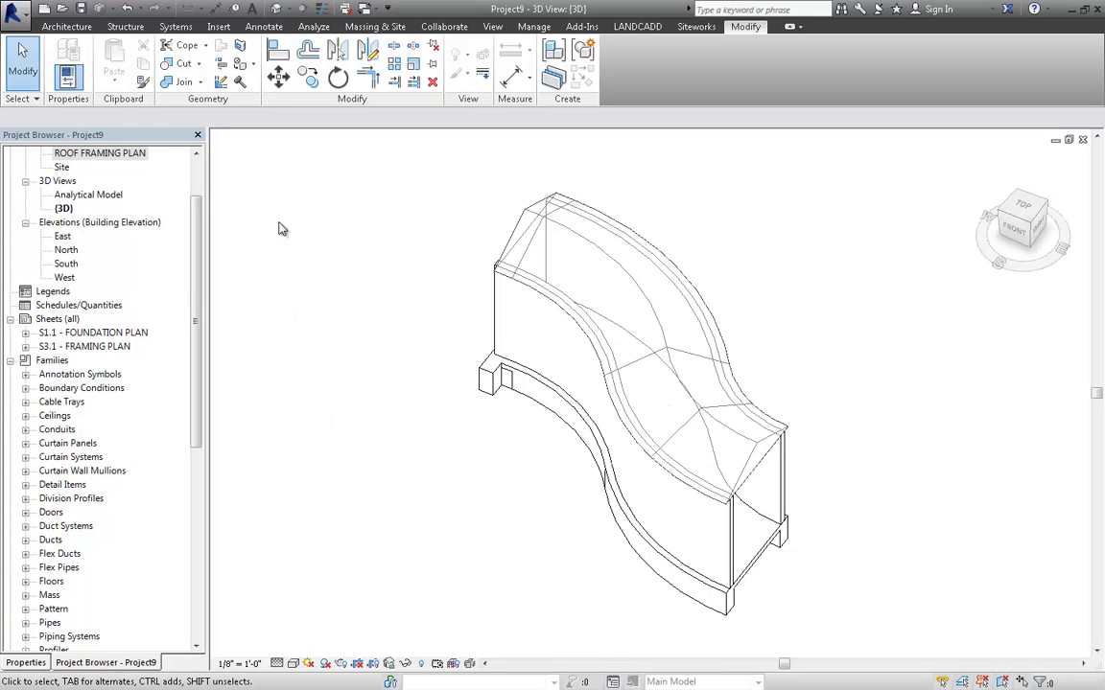
# Start Roof by Face with the Basic Roof Generic - 5" type.
pyautogui.click(67, 26)
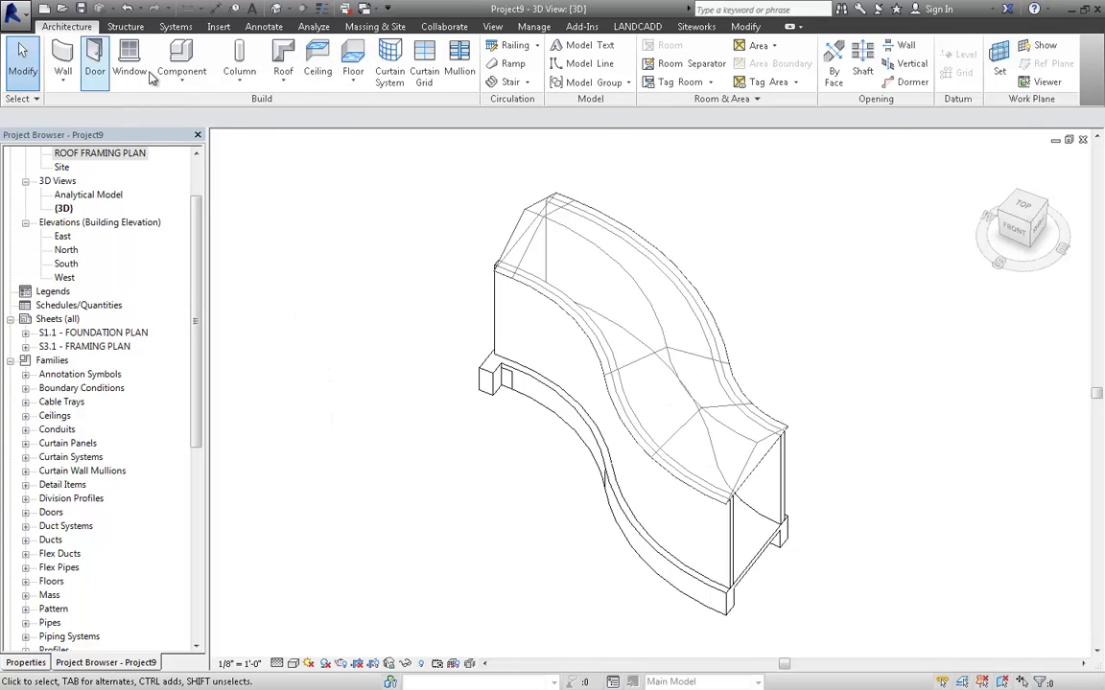
pyautogui.click(283, 91)
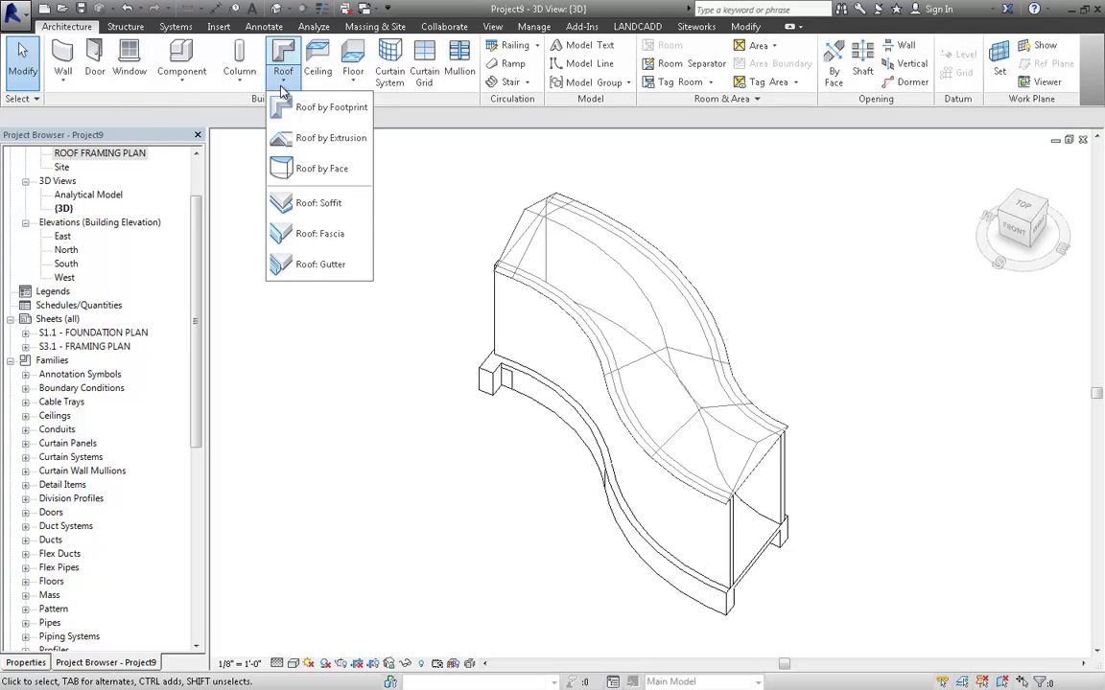
pyautogui.click(312, 170)
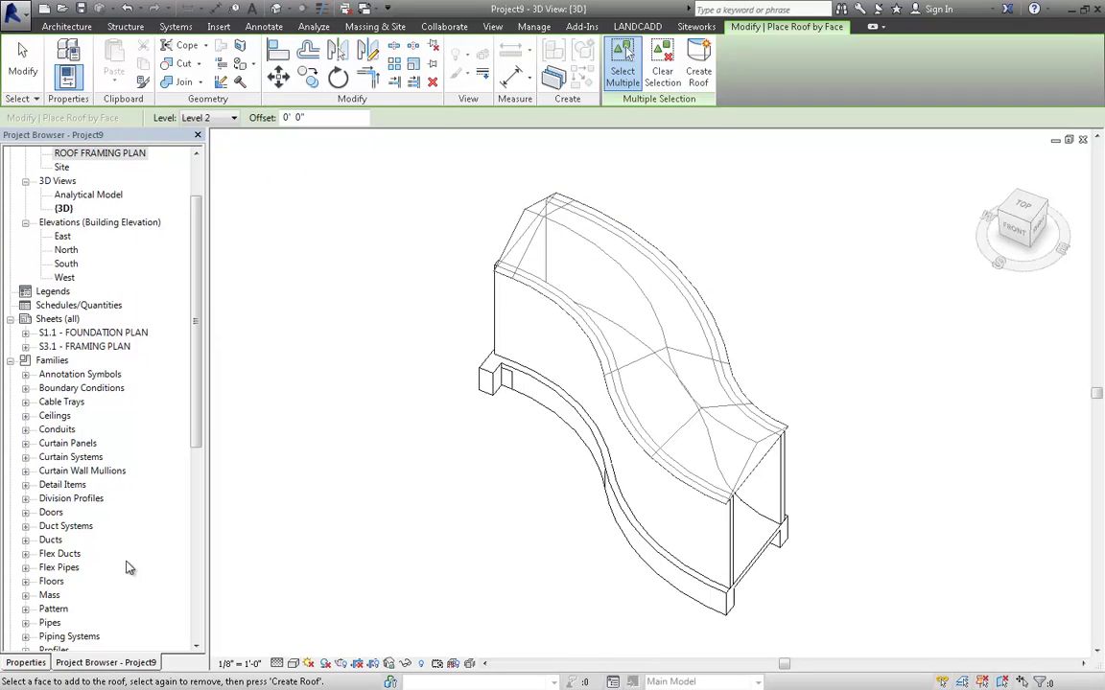
pyautogui.click(26, 662)
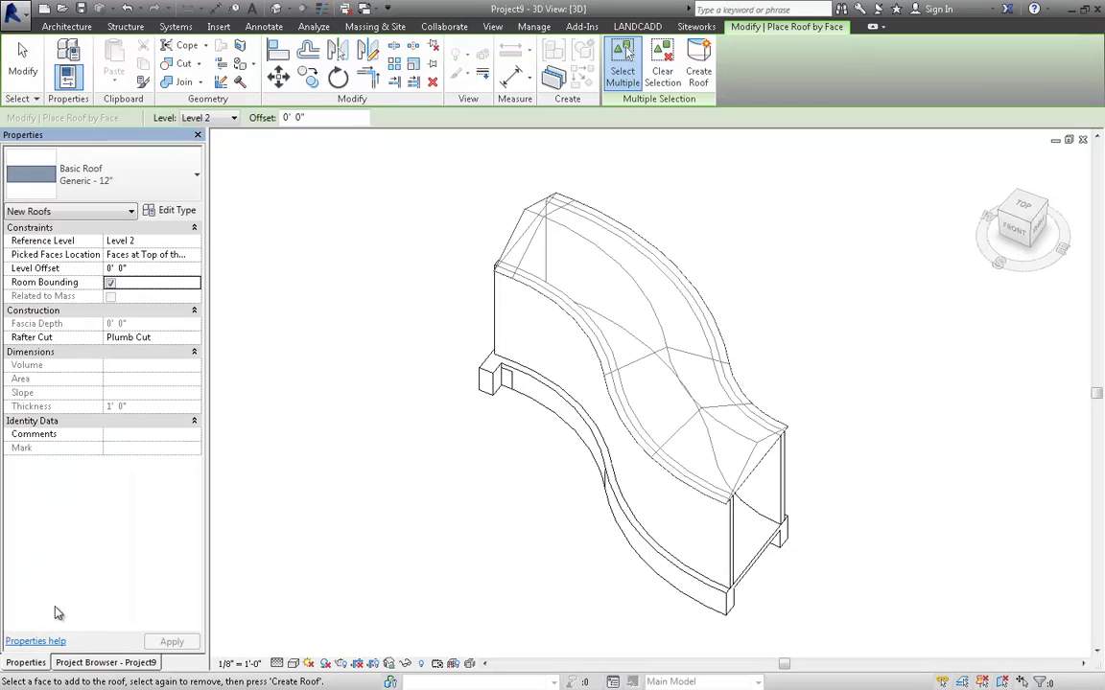
pyautogui.click(104, 169)
pyautogui.click(92, 236)
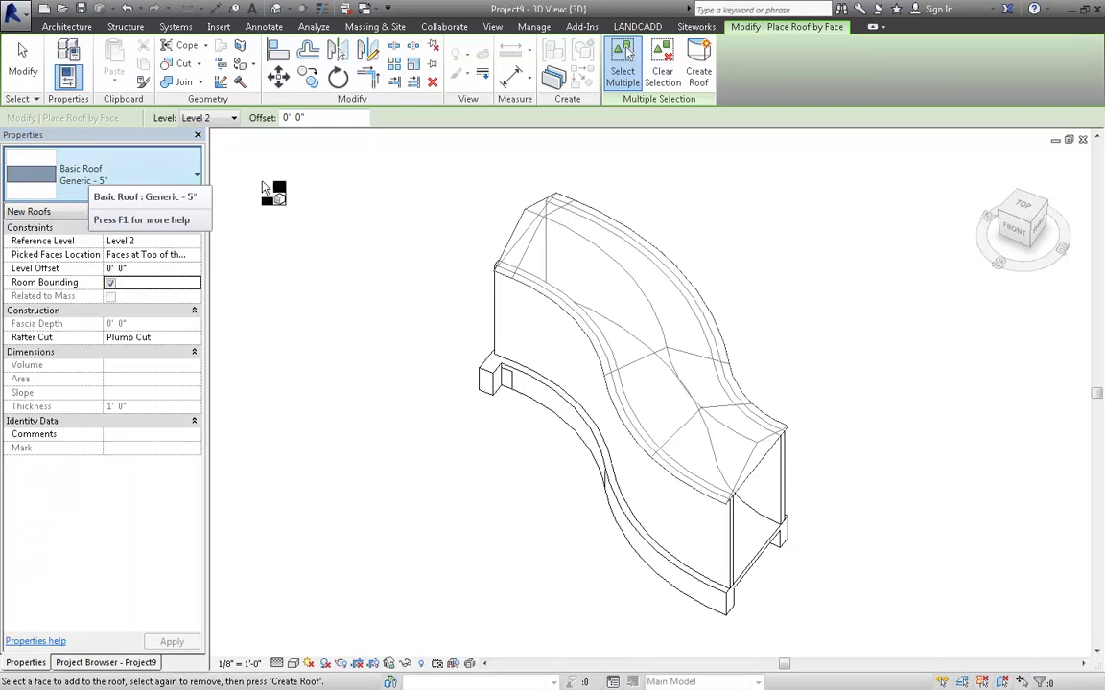
# Pick all six upper faces of the mass and create the roof.
pyautogui.click(781, 433)
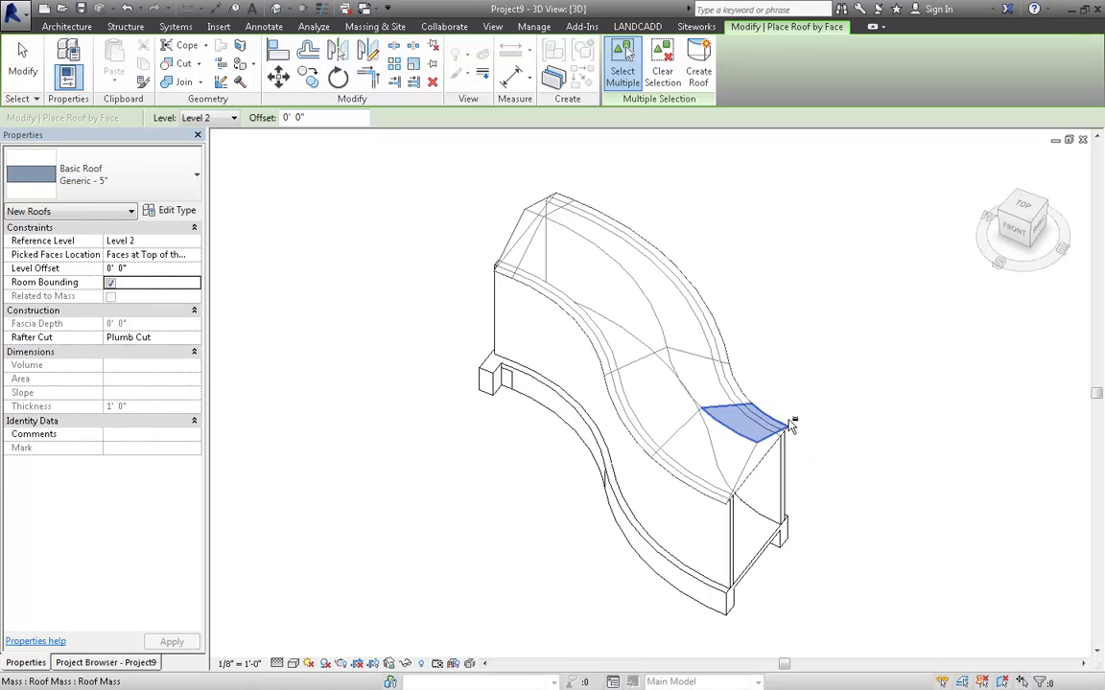
pyautogui.click(743, 388)
pyautogui.click(731, 335)
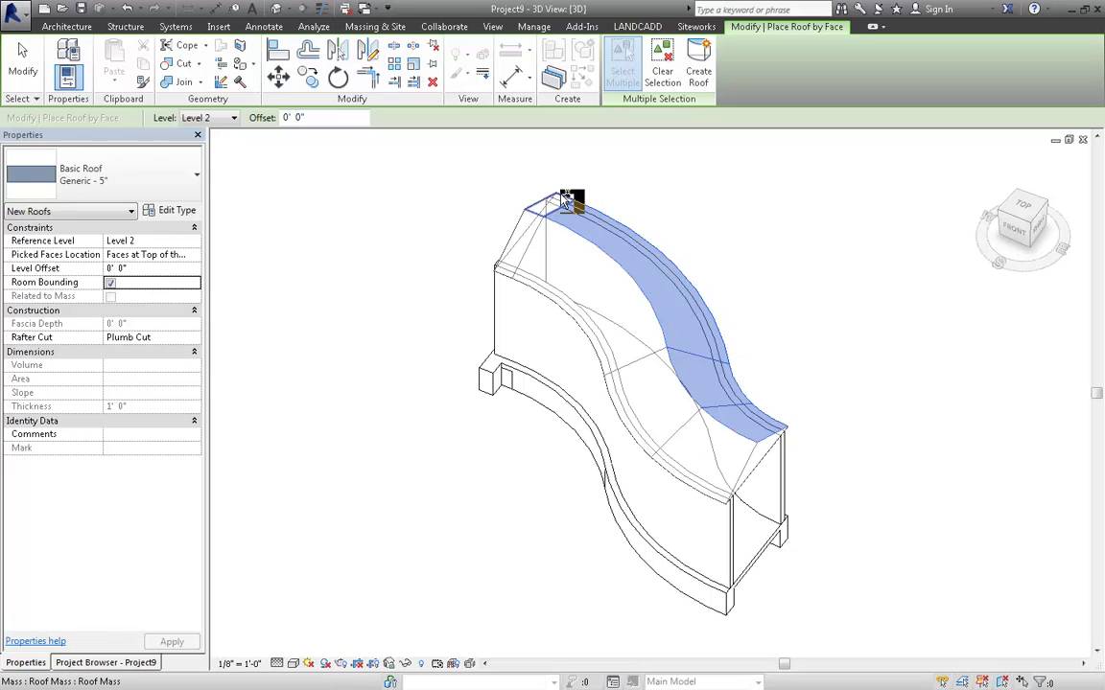
pyautogui.click(521, 251)
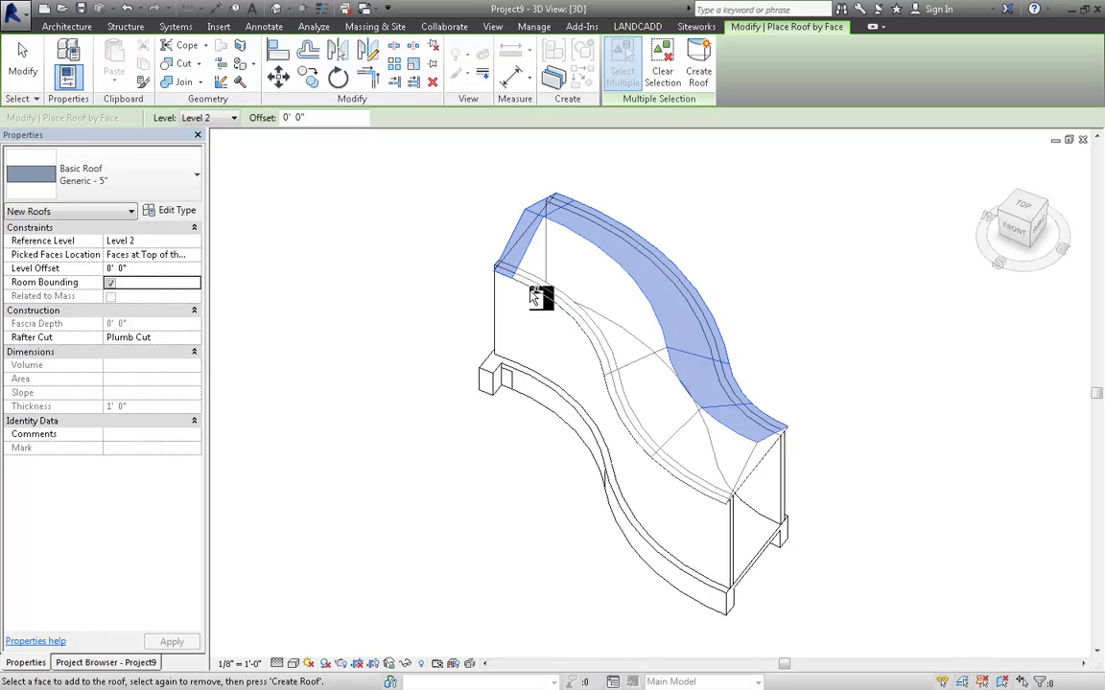
pyautogui.click(570, 362)
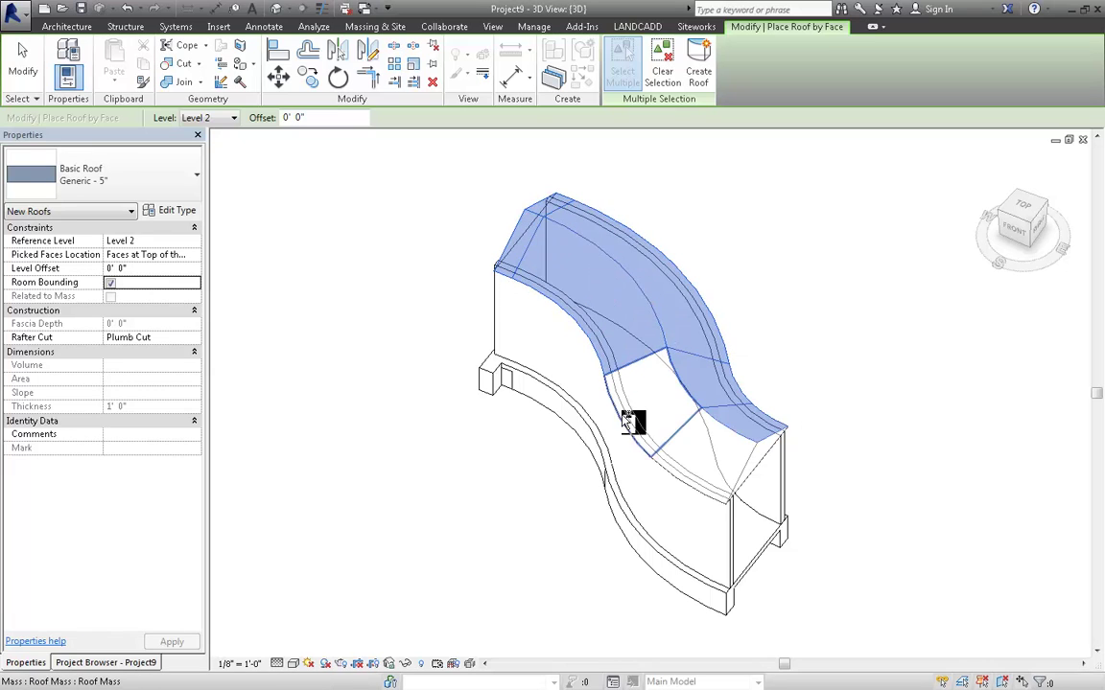
pyautogui.click(683, 486)
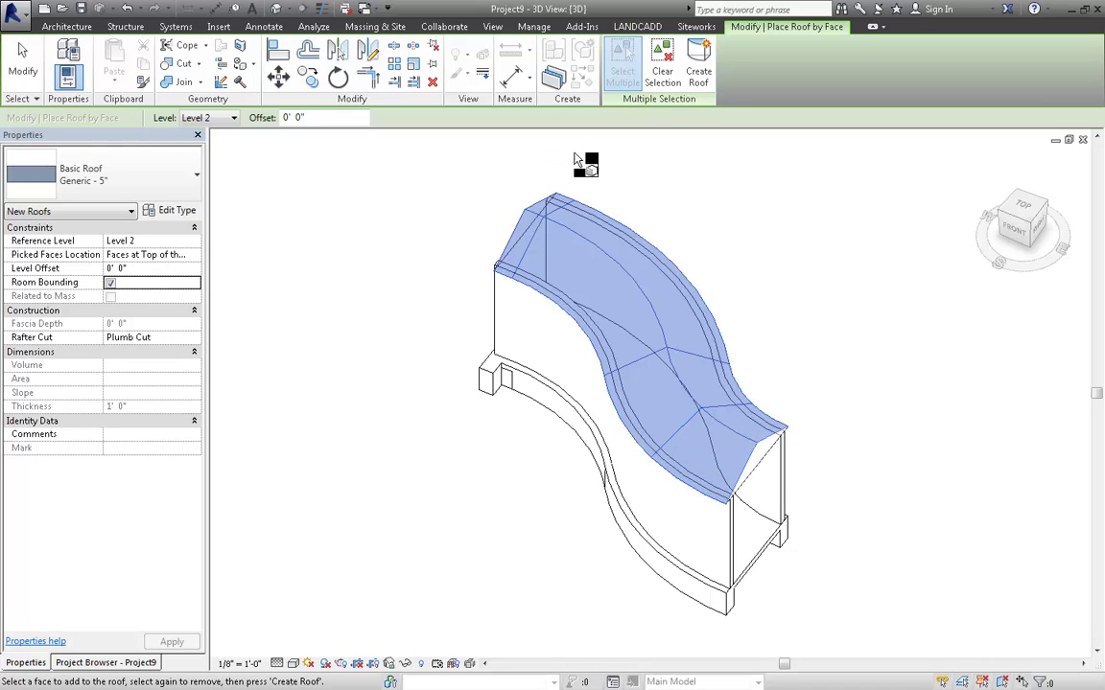
pyautogui.click(698, 73)
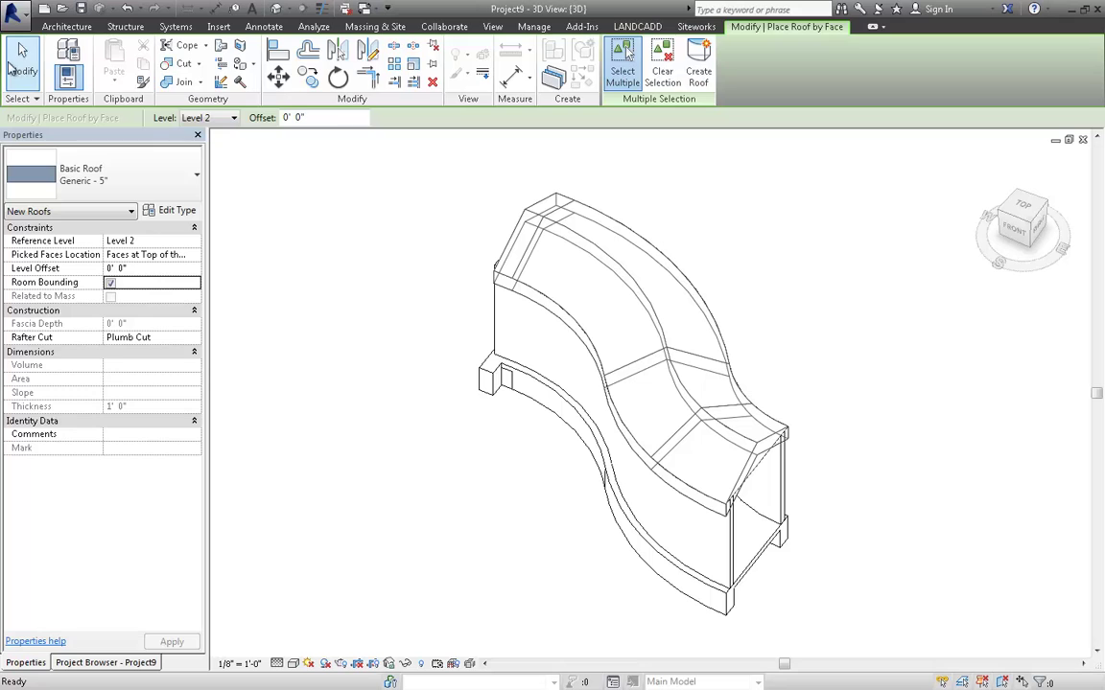
# Finish roof placement, then check the roof mass and new roof from another angle.
pyautogui.click(21, 59)
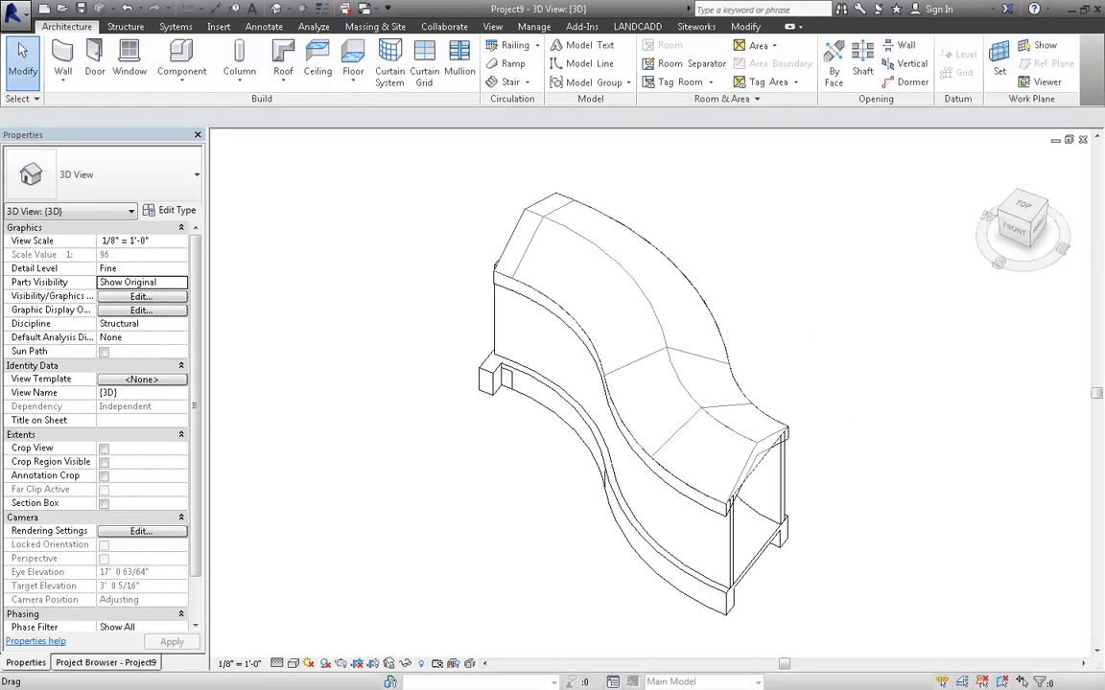
pyautogui.click(758, 472)
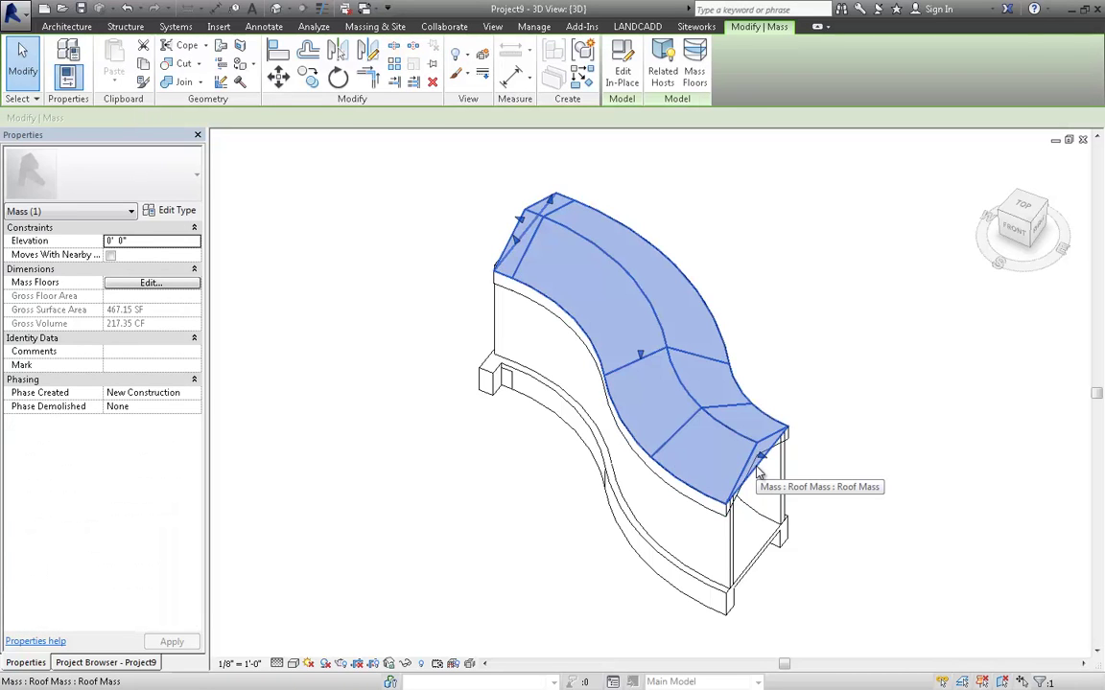
pyautogui.press('Escape')
pyautogui.keyDown('shift'); pyautogui.moveTo(885, 496); pyautogui.dragTo(716, 517, button='middle'); pyautogui.keyUp('shift')
pyautogui.click(719, 458)
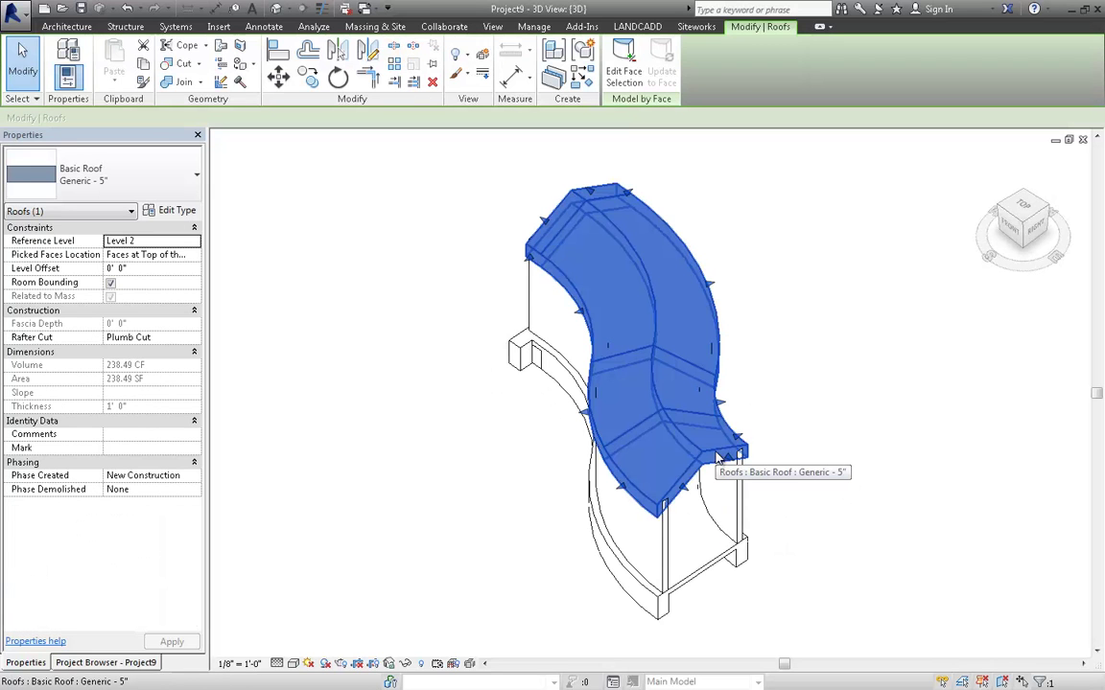
pyautogui.click(769, 493)
pyautogui.keyDown('shift'); pyautogui.moveTo(769, 493); pyautogui.dragTo(748, 449, button='middle'); pyautogui.keyUp('shift')
# Attach the top of the curved wall to the Generic - 5" roof above it.
pyautogui.click(519, 438)
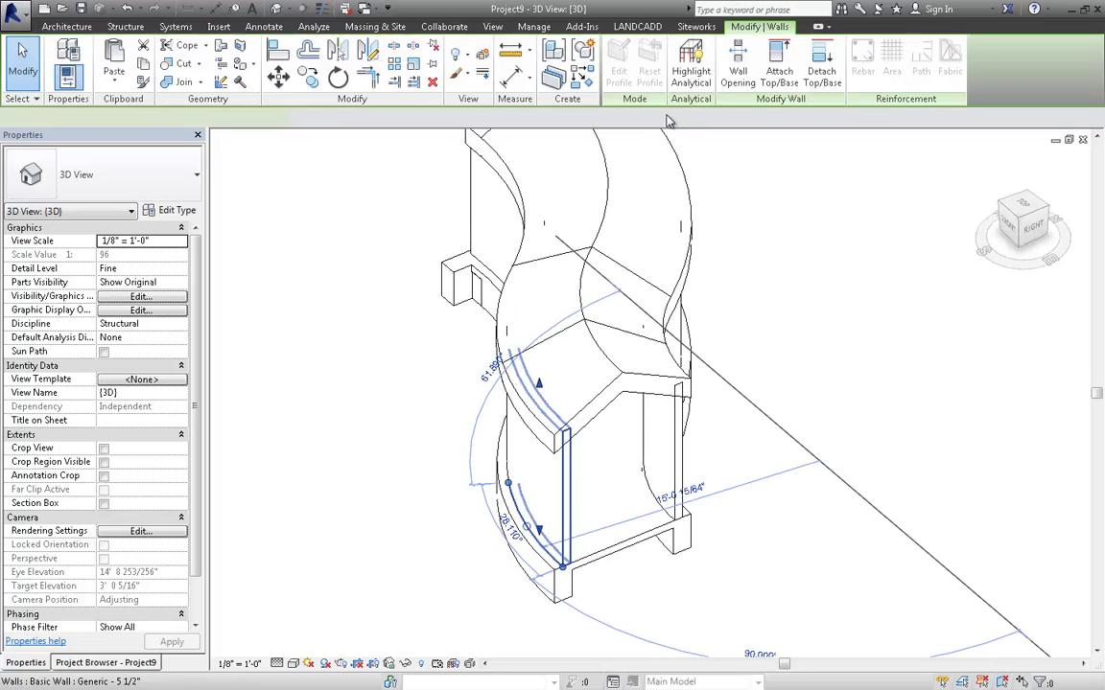
pyautogui.click(777, 76)
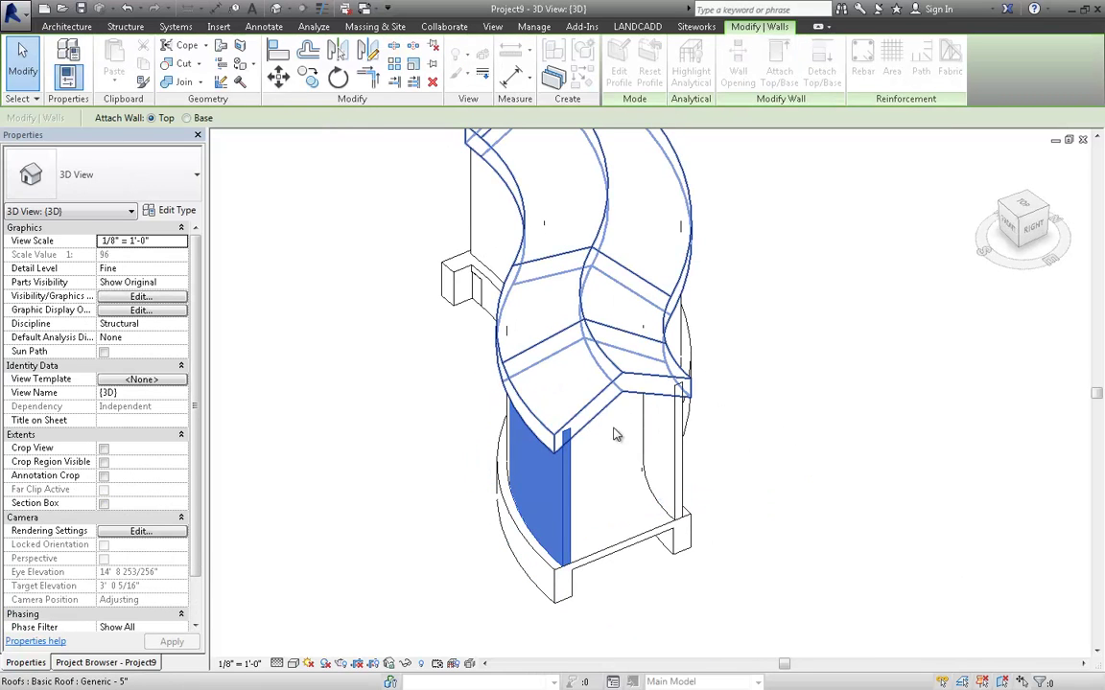
pyautogui.click(678, 458)
pyautogui.click(721, 465)
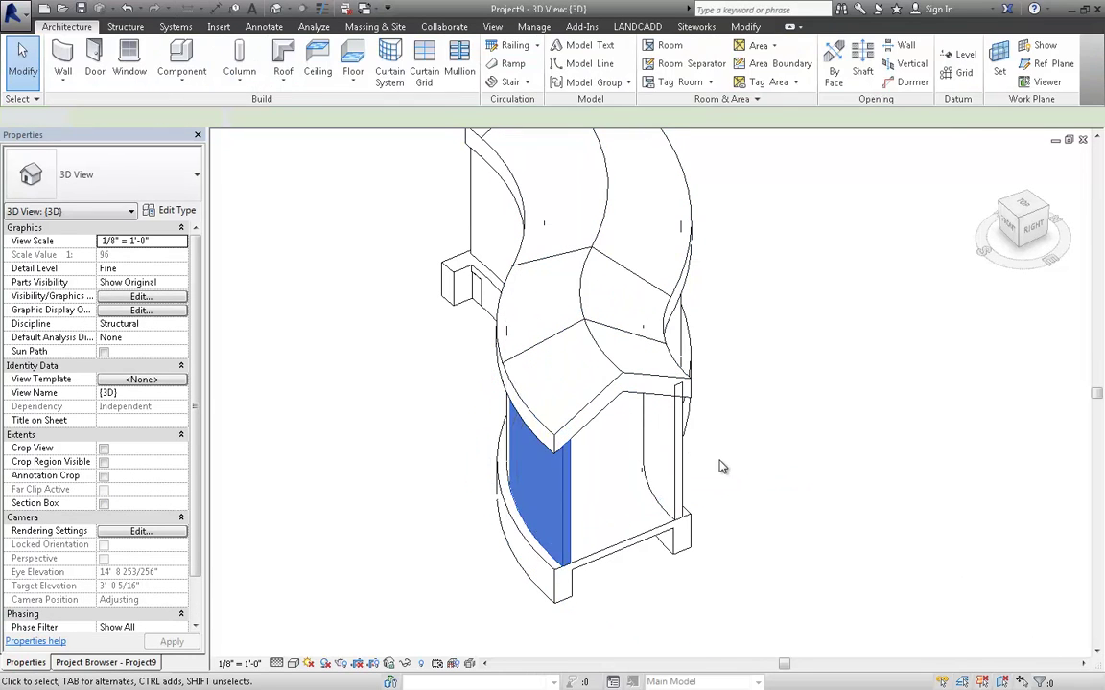
pyautogui.keyDown('shift'); pyautogui.moveTo(763, 364); pyautogui.dragTo(866, 342, button='middle'); pyautogui.keyUp('shift')
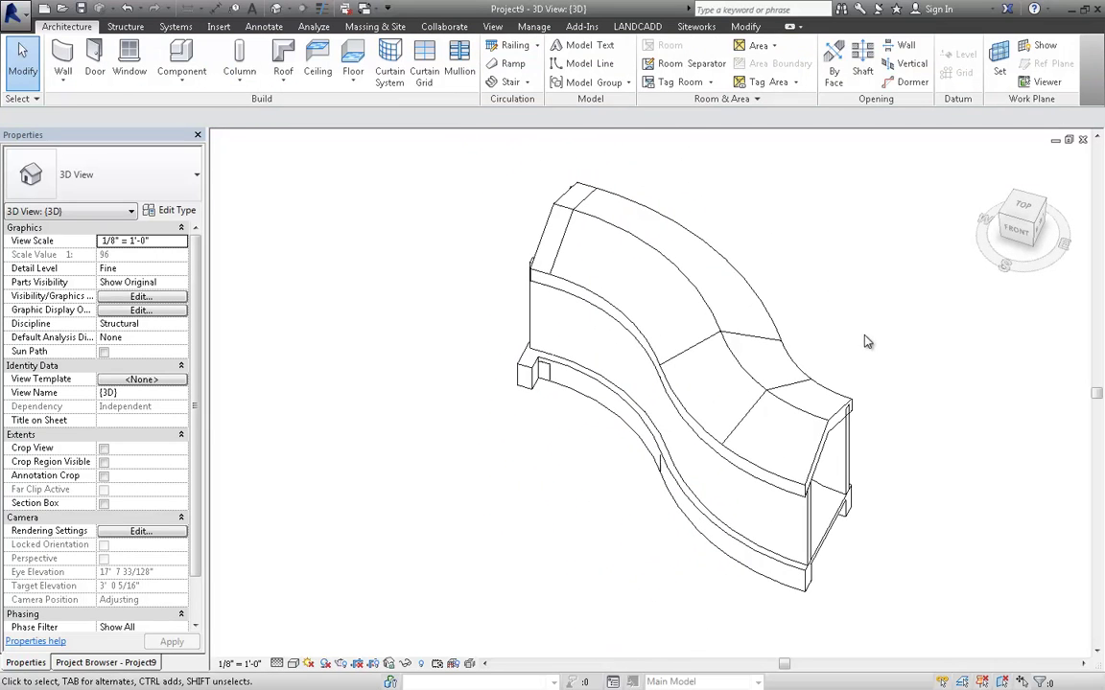